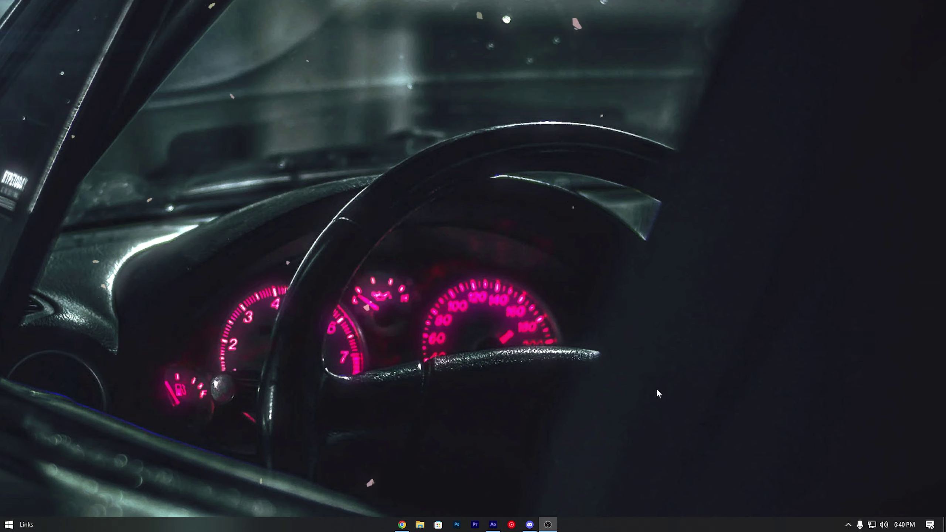
# Step: Refresh the desktop, then scrub the Valorant clip to locate the knife-slash frame
pyautogui.rightClick(672, 332)
pyautogui.click(693, 363)
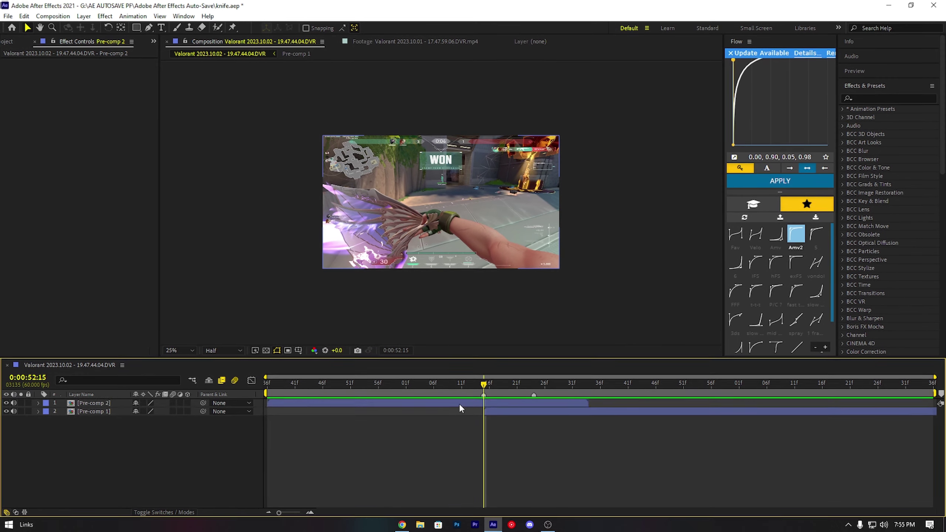
pyautogui.click(526, 410)
pyautogui.click(448, 450)
pyautogui.moveTo(371, 393)
pyautogui.mouseDown()
pyautogui.moveTo(490, 397)
pyautogui.moveTo(506, 415)
pyautogui.moveTo(888, 405)
pyautogui.moveTo(348, 413)
pyautogui.moveTo(487, 382)
pyautogui.mouseUp()
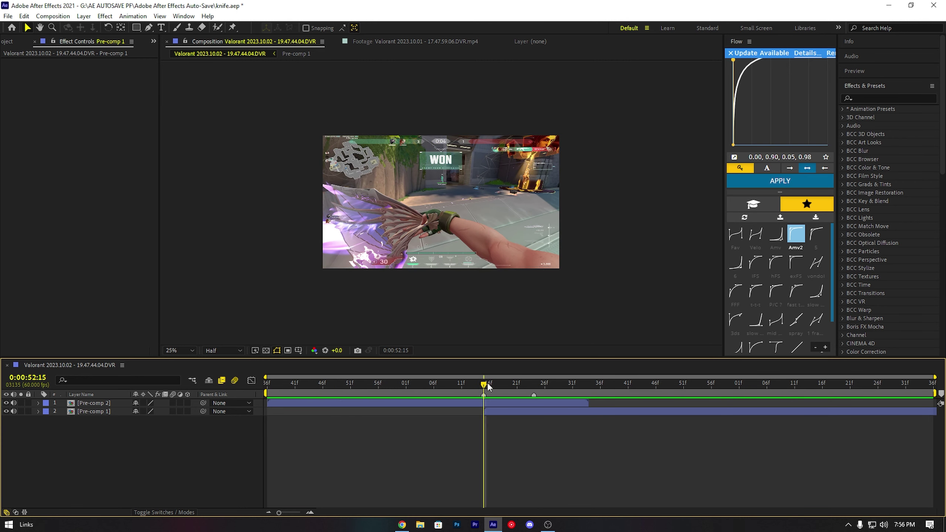
# Step: Split Pre-comp 2 at 0:00:52:15 into two layers and select the upper one
pyautogui.click(491, 403)
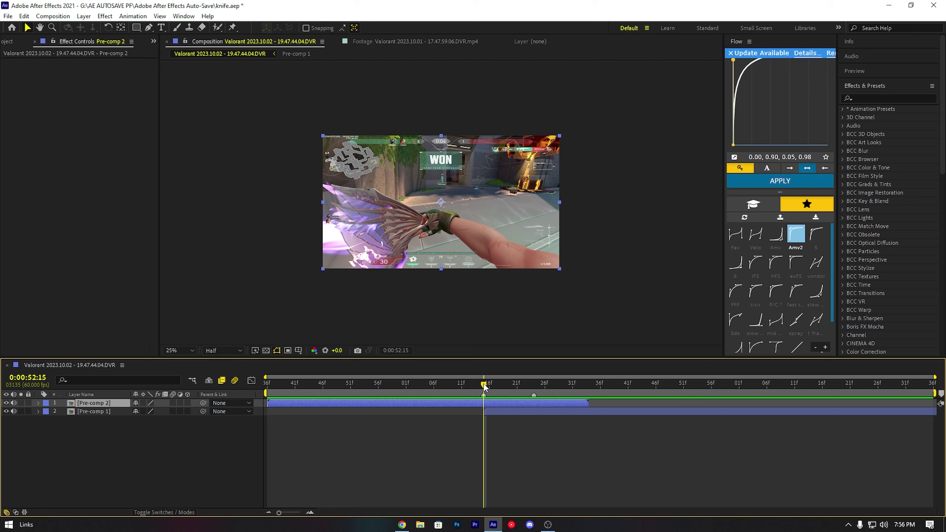
pyautogui.hotkey('ctrl', 'shift', 'd')
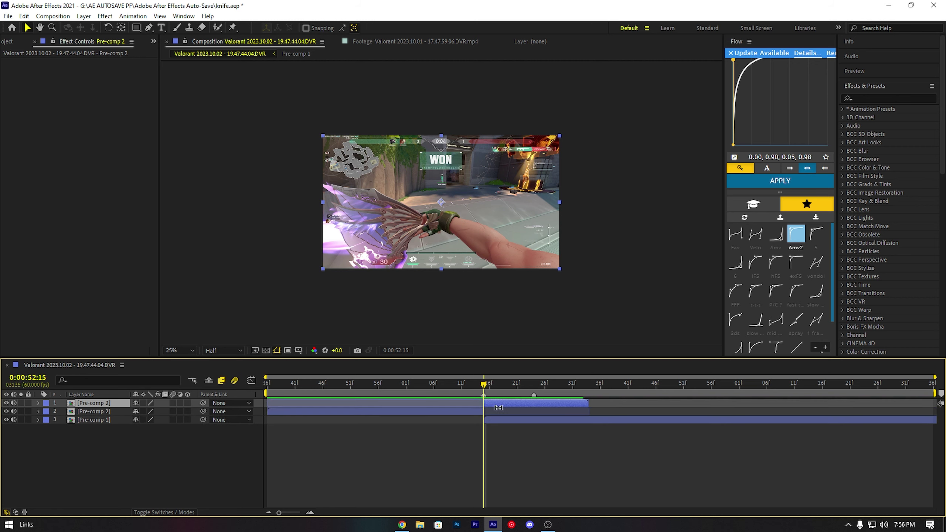
pyautogui.hotkey('ctrl', 'shift', 'a')
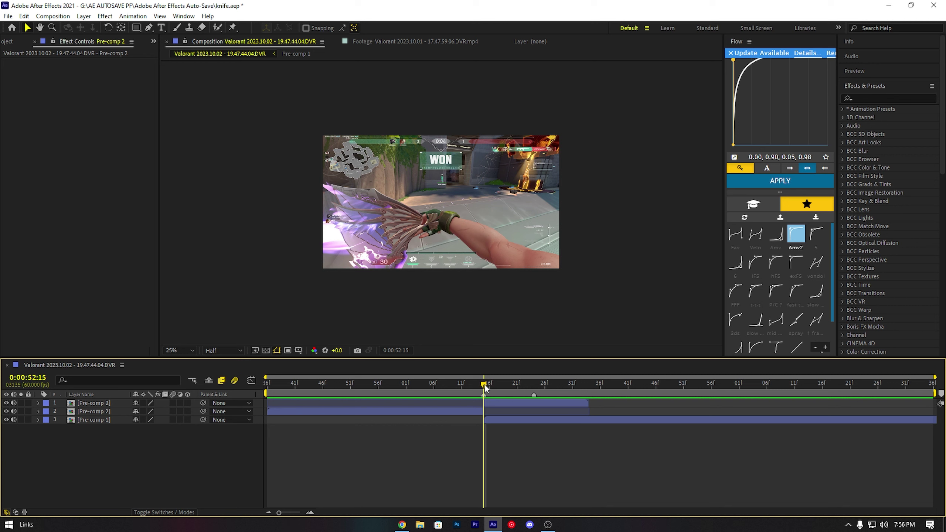
pyautogui.moveTo(485, 385)
pyautogui.mouseDown()
pyautogui.moveTo(492, 394)
pyautogui.moveTo(483, 404)
pyautogui.mouseUp()
pyautogui.click(505, 403)
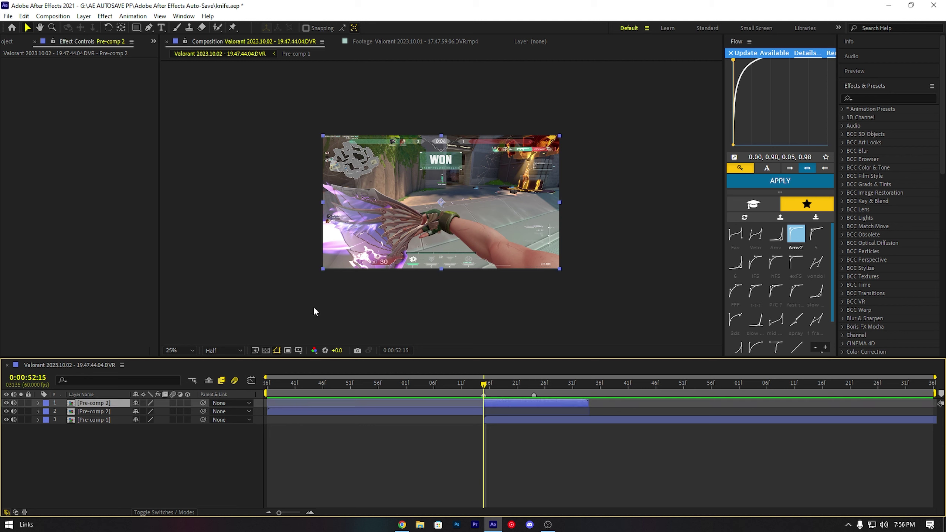
# Step: Draw a closed Pen mask along the slash on the upper Pre-comp 2 layer, set to Subtract
pyautogui.click(149, 28)
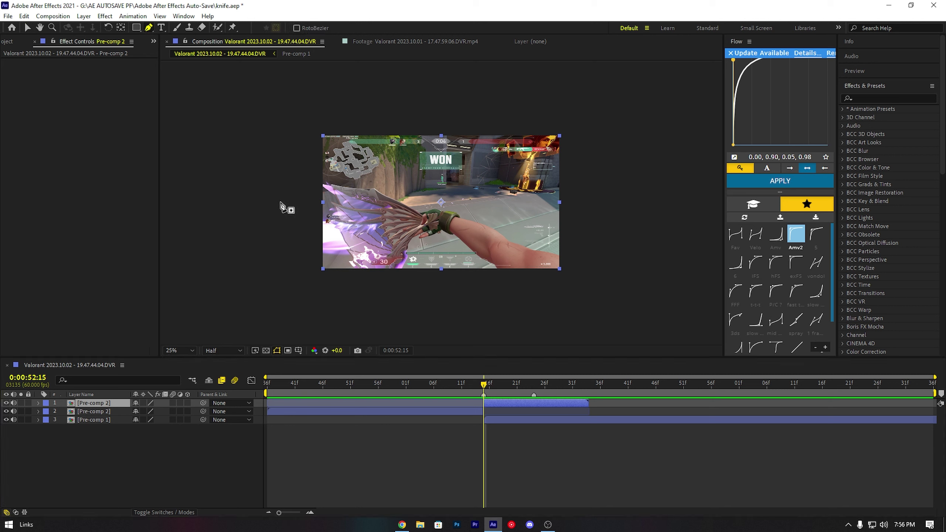
pyautogui.click(283, 218)
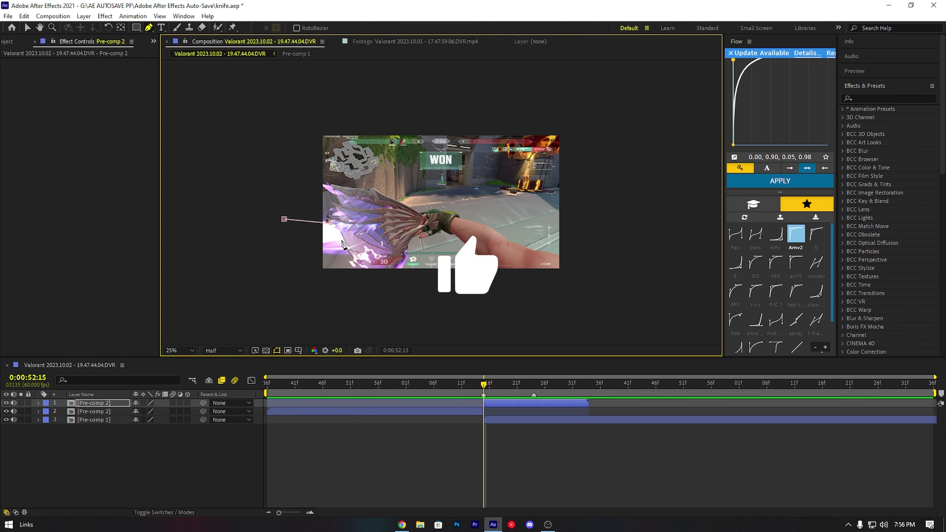
pyautogui.click(284, 220)
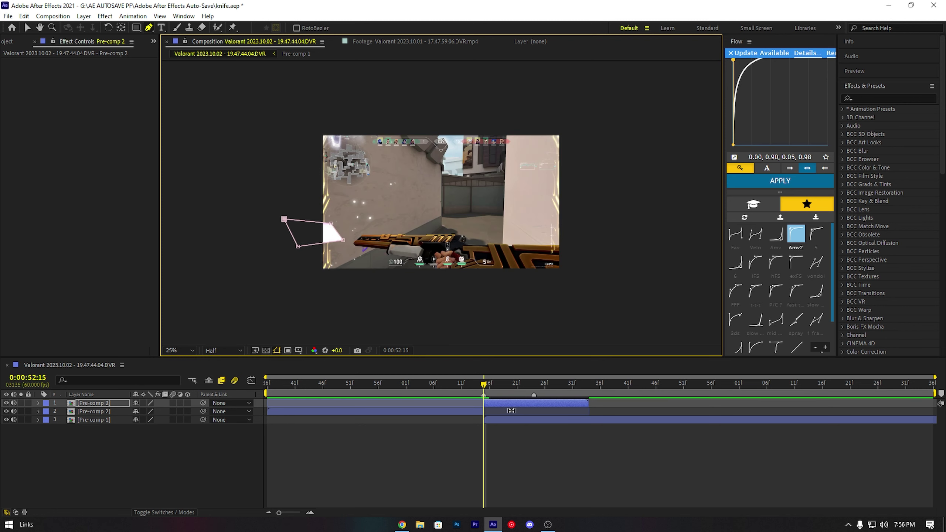
pyautogui.press('m')
pyautogui.click(149, 412)
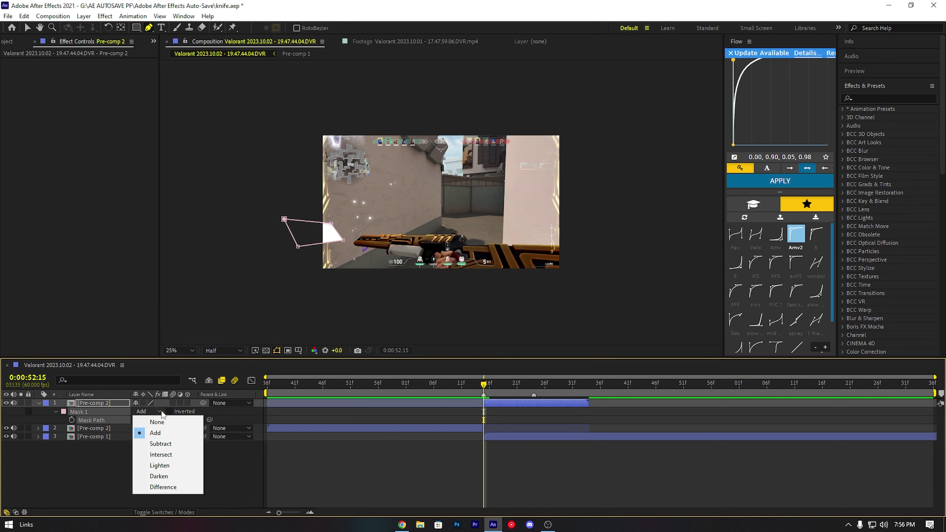
pyautogui.click(151, 439)
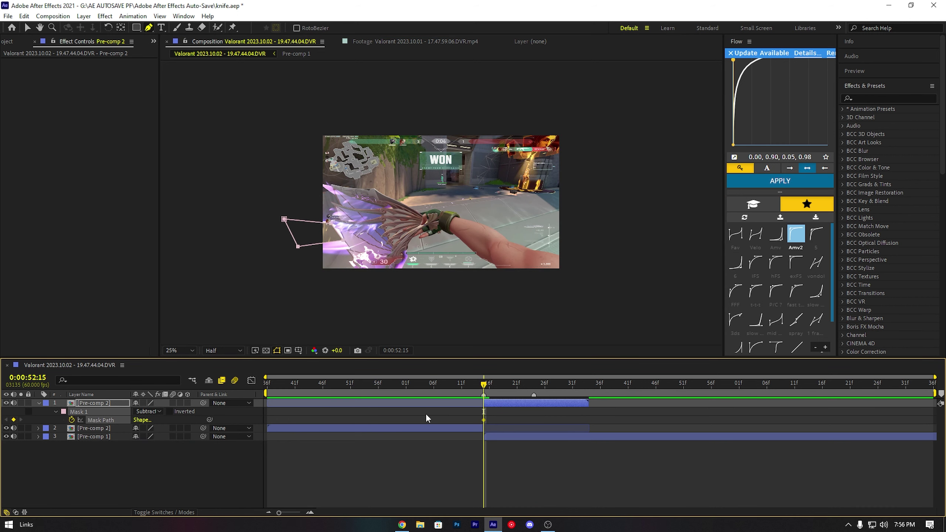
pyautogui.click(311, 513)
pyautogui.click(311, 514)
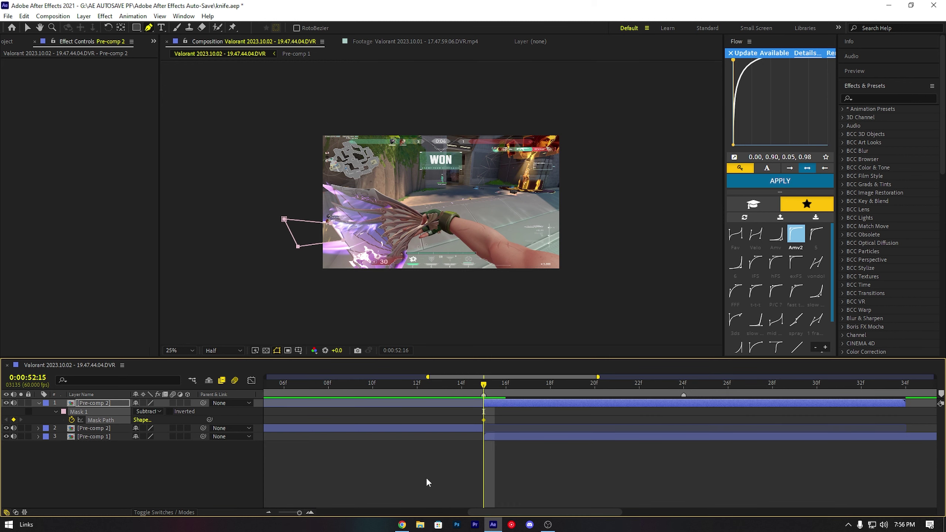
# Step: Keyframe the slash mask path frame by frame through 52:23, then split the masked layer at 52:24
pyautogui.press('pagedown')
pyautogui.moveTo(333, 248)
pyautogui.mouseDown()
pyautogui.moveTo(507, 180)
pyautogui.moveTo(530, 175)
pyautogui.moveTo(538, 194)
pyautogui.mouseUp()
pyautogui.press('pagedown')
pyautogui.press('pagedown')
pyautogui.press('pagedown')
pyautogui.press('pagedown')
pyautogui.press('pagedown')
pyautogui.press('pagedown')
pyautogui.press('pagedown')
pyautogui.press('pagedown')
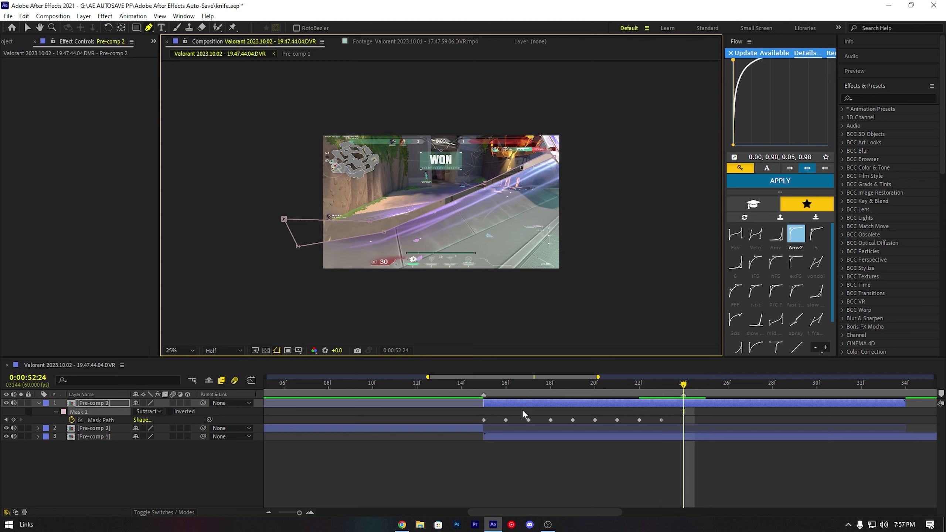
pyautogui.moveTo(487, 393); pyautogui.dragTo(678, 386)
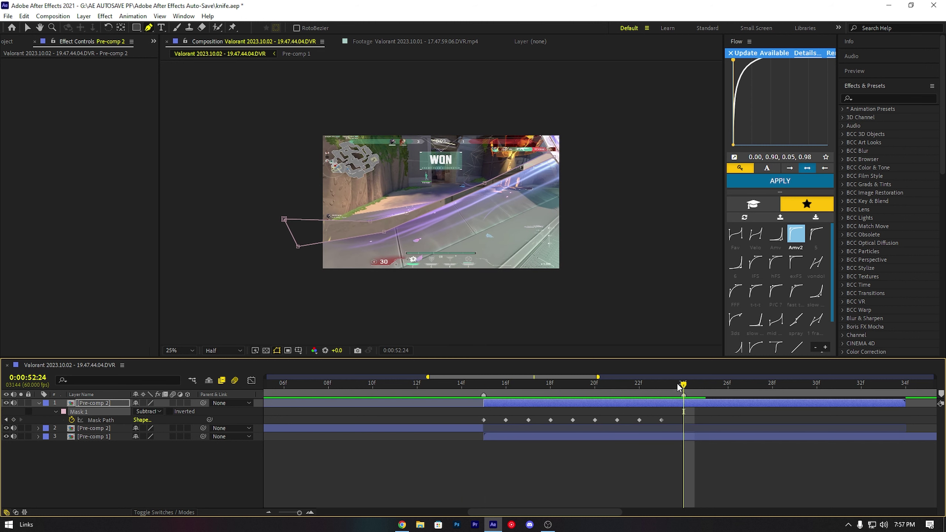
pyautogui.click(684, 406)
pyautogui.hotkey('ctrl', 'shift', 'd')
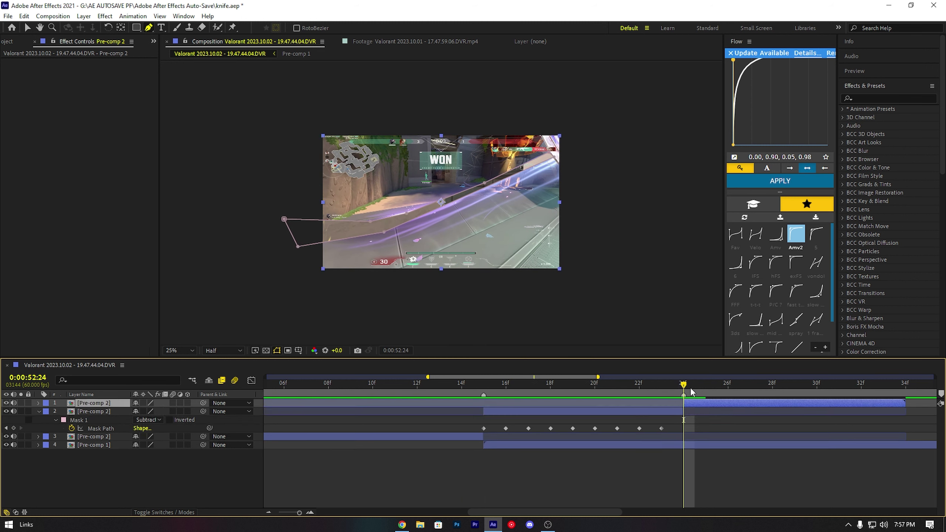
pyautogui.moveTo(690, 388)
pyautogui.mouseDown()
pyautogui.moveTo(804, 390)
pyautogui.moveTo(446, 417)
pyautogui.moveTo(506, 418)
pyautogui.mouseUp()
# Step: Give Mask 1 a 10-pixel feather and enable motion blur on the masked Pre-comp 2 layer
pyautogui.click(521, 408)
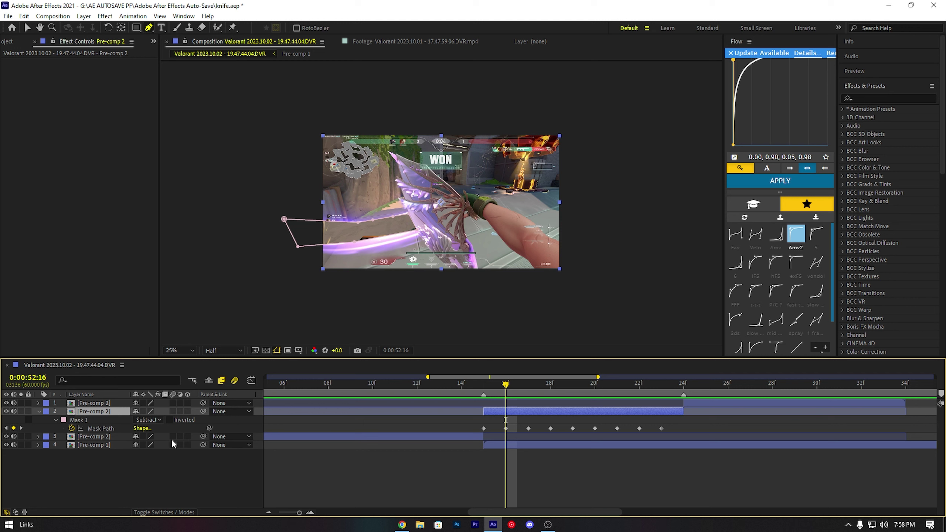
pyautogui.press('m')
pyautogui.press('m')
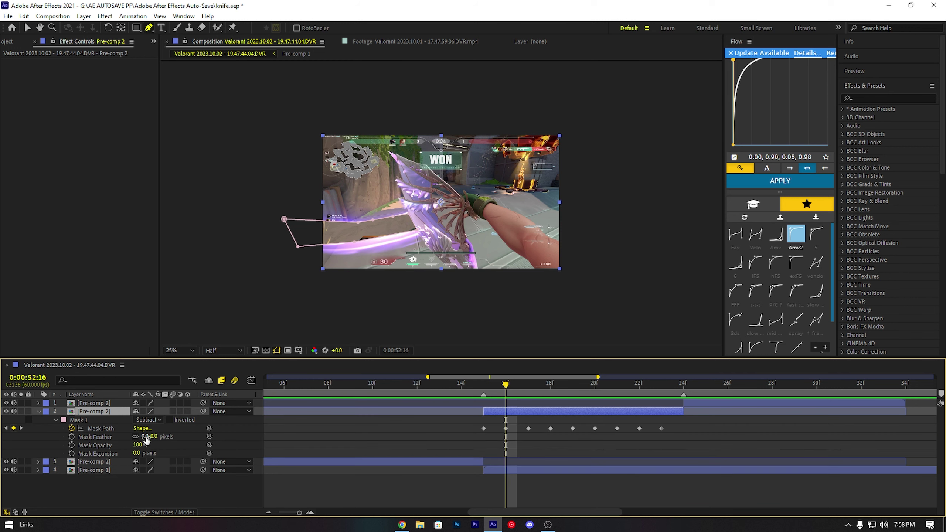
pyautogui.moveTo(146, 440); pyautogui.dragTo(148, 462)
pyautogui.click(174, 446)
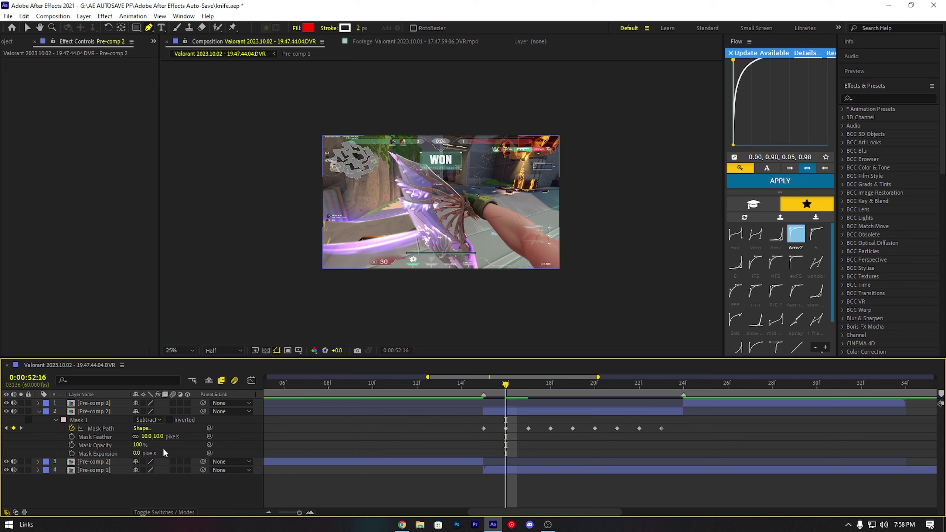
pyautogui.click(172, 411)
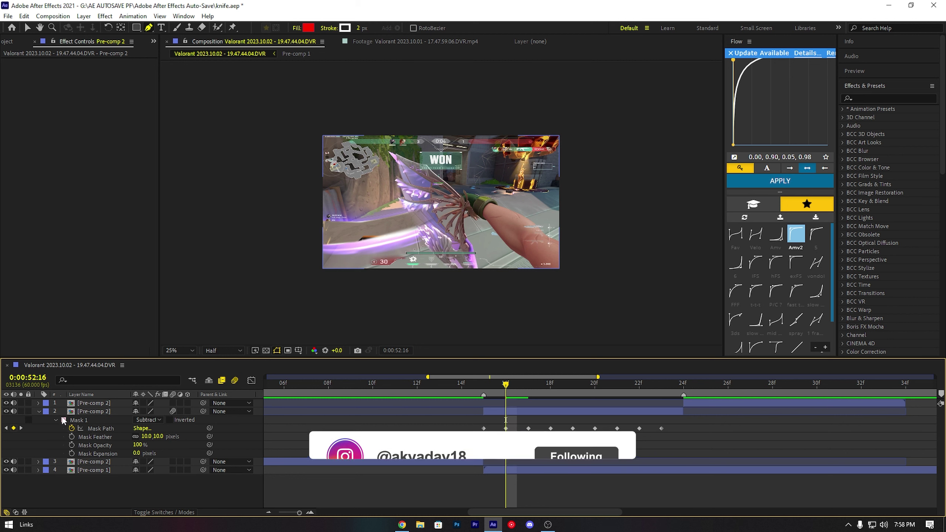
# Step: Collapse the masked layer and switch on motion blur for the top Pre-comp 2 layer
pyautogui.click(38, 411)
pyautogui.click(688, 403)
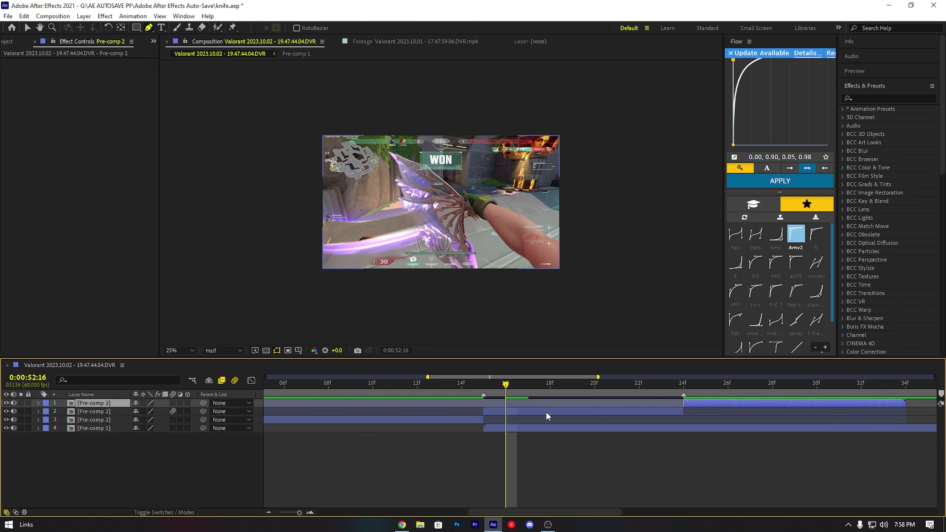
pyautogui.click(173, 411)
pyautogui.click(173, 411)
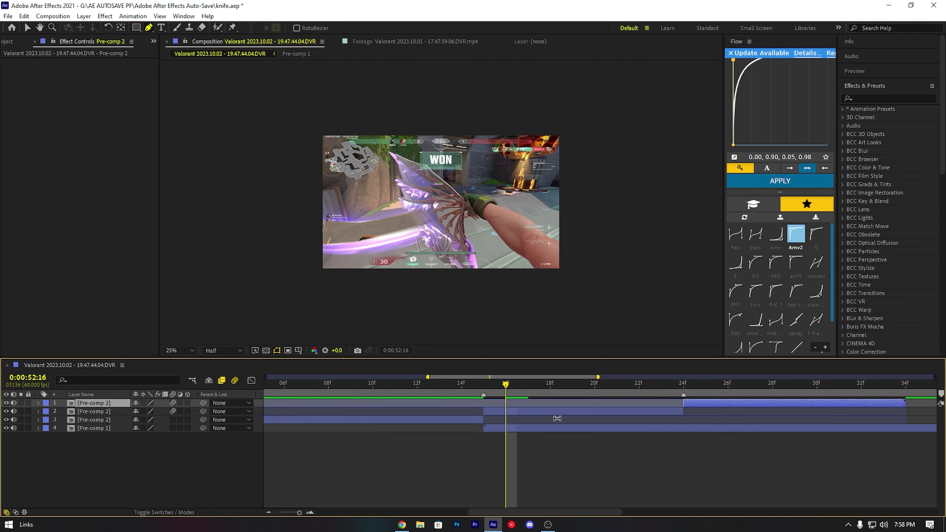
# Step: Scrub and play back the feathered, motion-blurred slash transition
pyautogui.moveTo(506, 391)
pyautogui.mouseDown()
pyautogui.moveTo(467, 392)
pyautogui.moveTo(641, 391)
pyautogui.moveTo(528, 391)
pyautogui.mouseUp()
pyautogui.moveTo(470, 389)
pyautogui.mouseDown()
pyautogui.moveTo(782, 368)
pyautogui.moveTo(461, 389)
pyautogui.mouseUp()
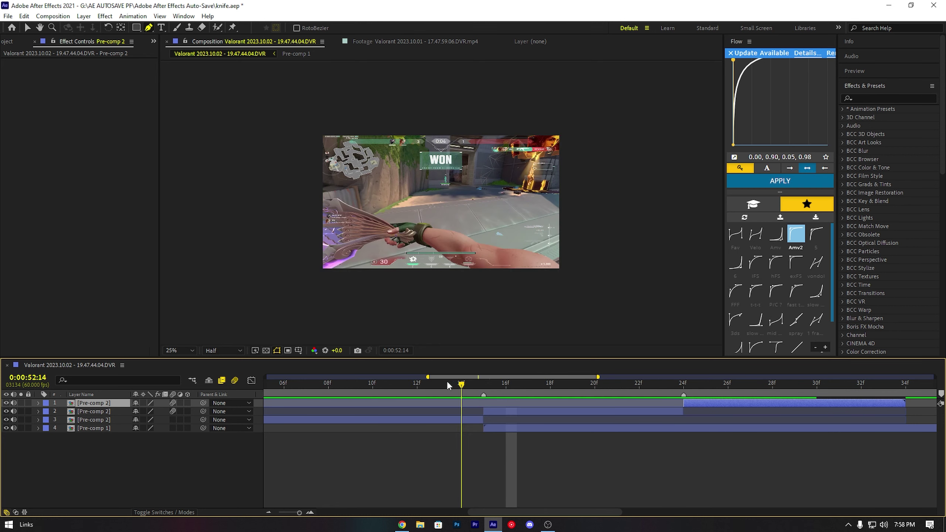
pyautogui.click(499, 440)
pyautogui.press('space')
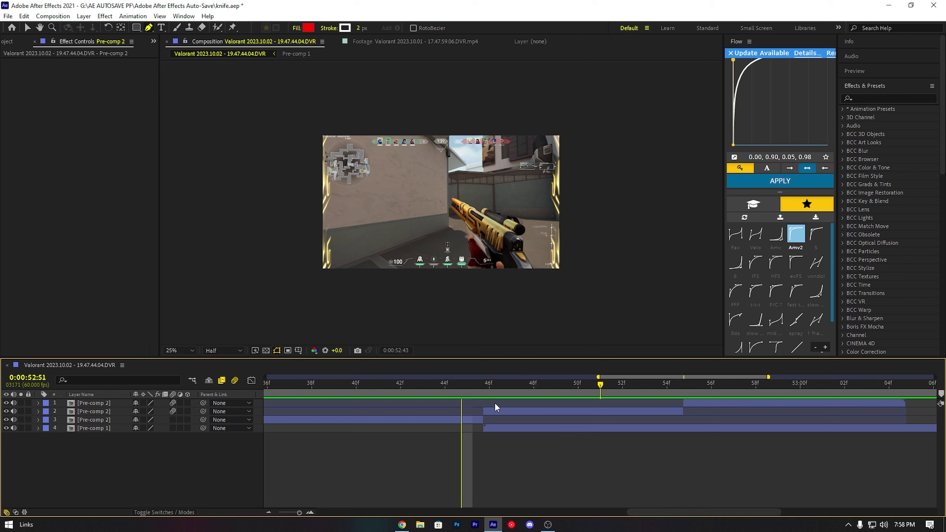
pyautogui.moveTo(300, 512); pyautogui.dragTo(279, 513)
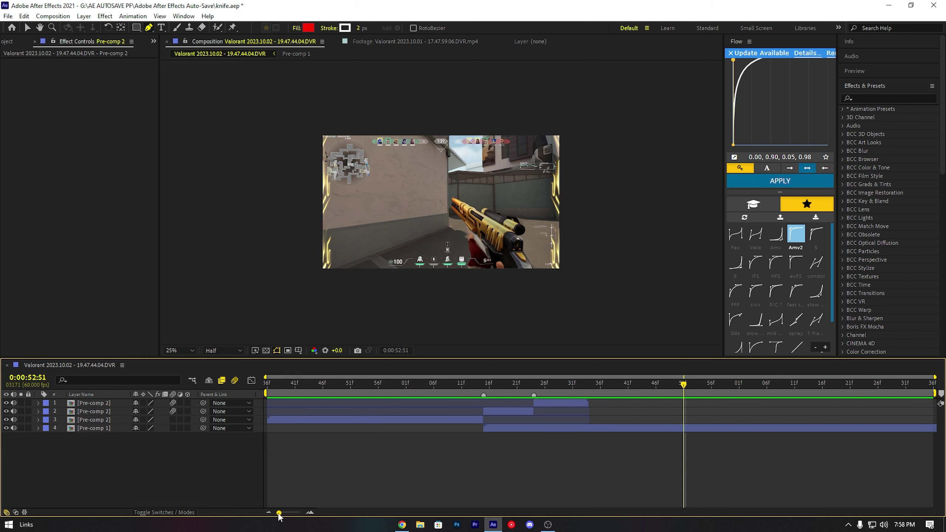
pyautogui.click(479, 388)
pyautogui.press('space')
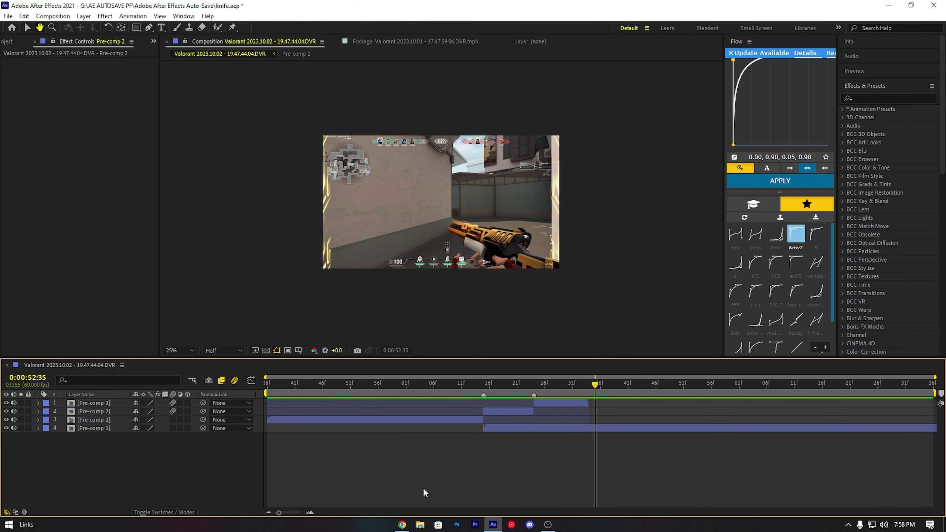
pyautogui.press('space')
# Step: Apply the Saber effect to the masked Pre-comp 2 layer through the effect search
pyautogui.click(310, 513)
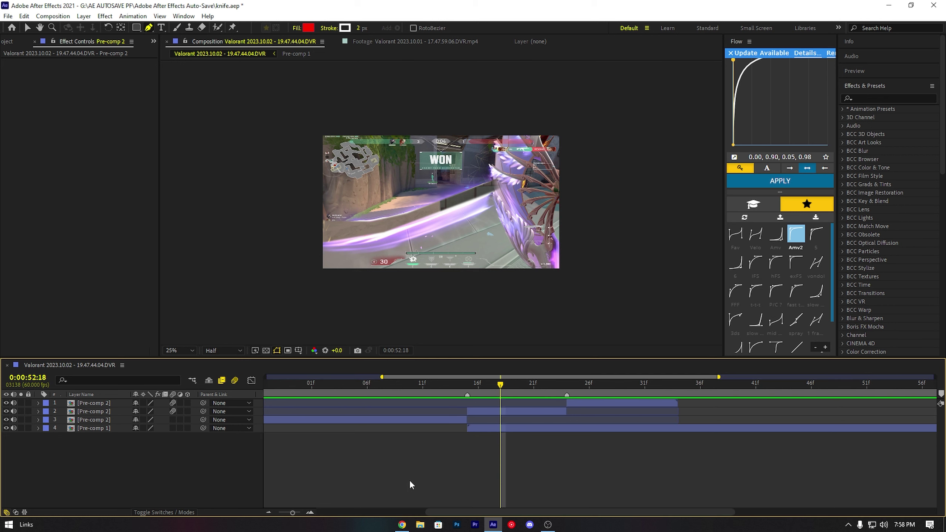
pyautogui.click(524, 410)
pyautogui.hotkey('ctrl', 'space')
pyautogui.write('sa')
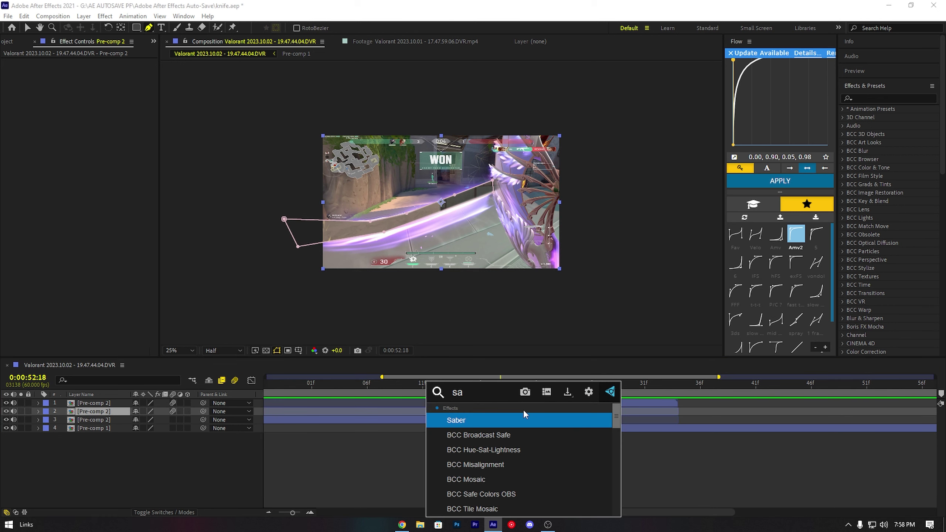
pyautogui.write('b')
pyautogui.click(478, 419)
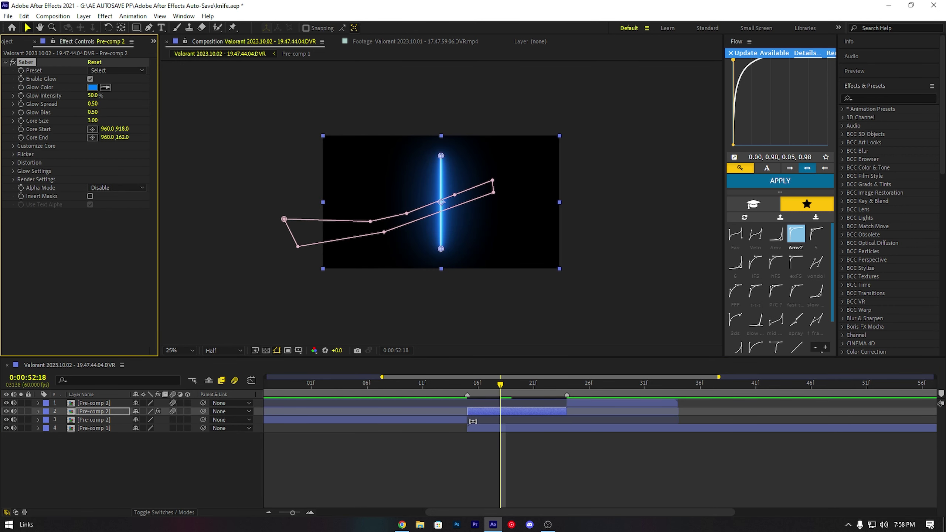
# Step: Set Saber to the Fire preset with Core Type set to Layer Masks
pyautogui.click(116, 71)
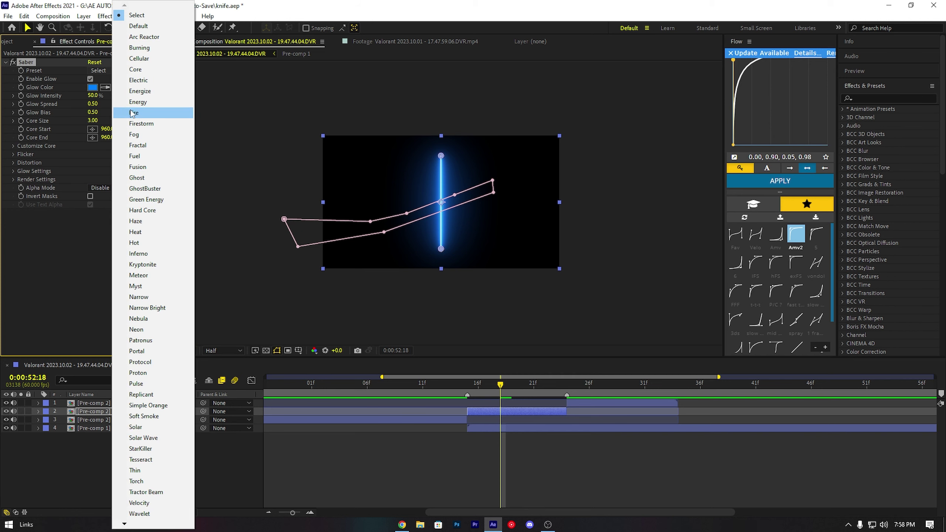
pyautogui.click(151, 113)
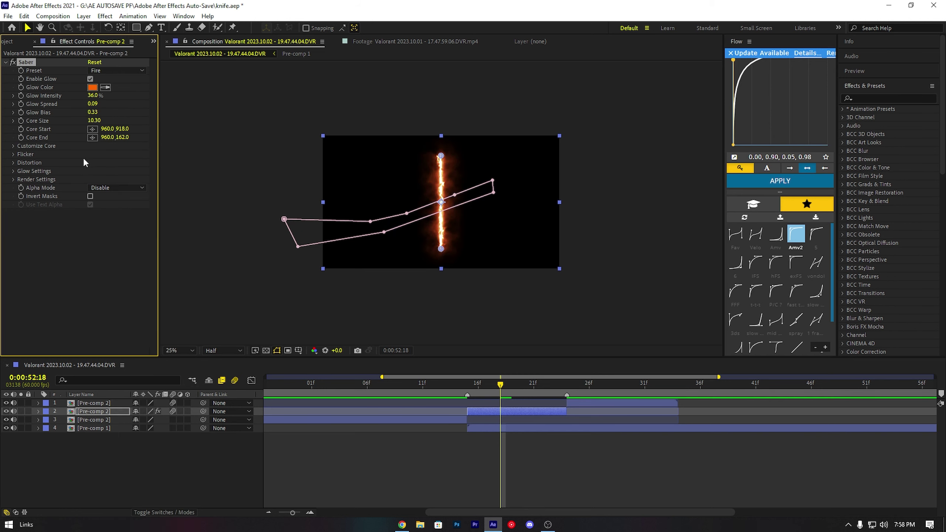
pyautogui.click(13, 146)
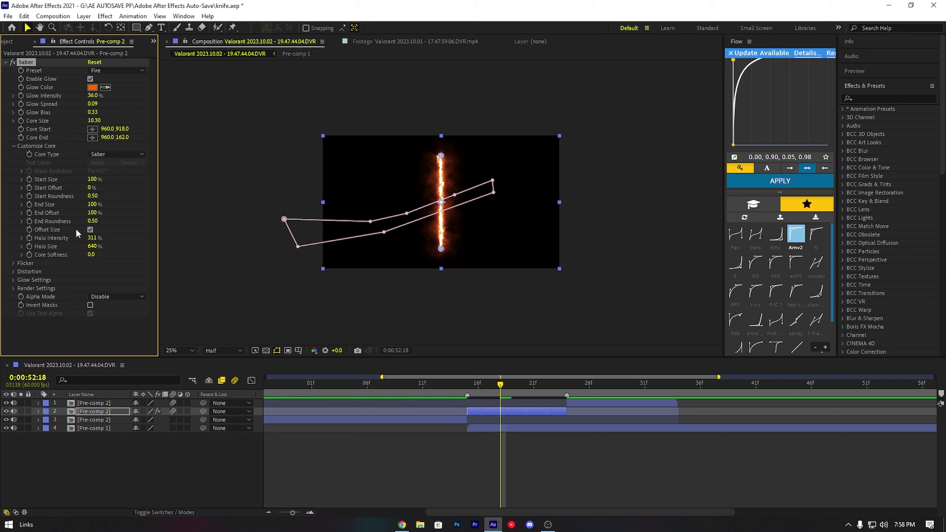
pyautogui.click(108, 156)
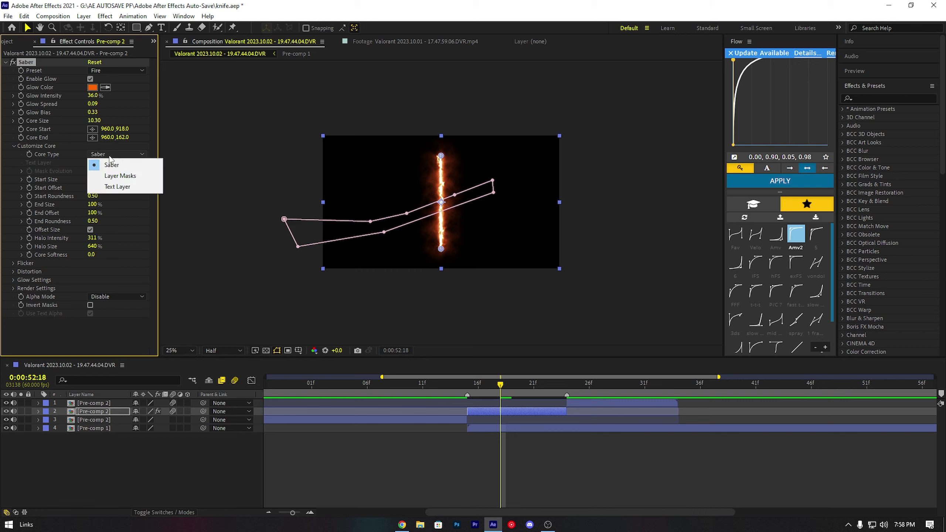
pyautogui.click(117, 173)
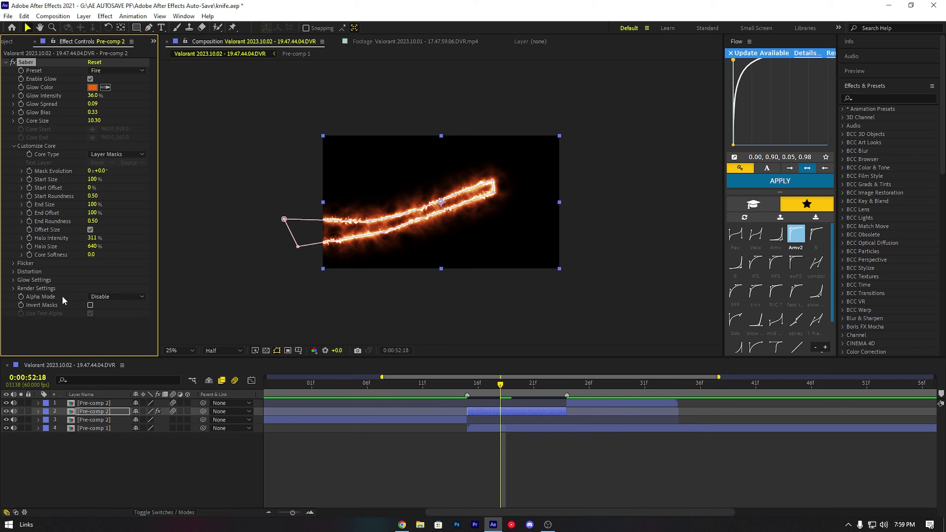
# Step: Set Saber's Render Settings Composite to Add so the fire blends over the gameplay
pyautogui.click(14, 288)
pyautogui.scroll(-1, 15, 295)
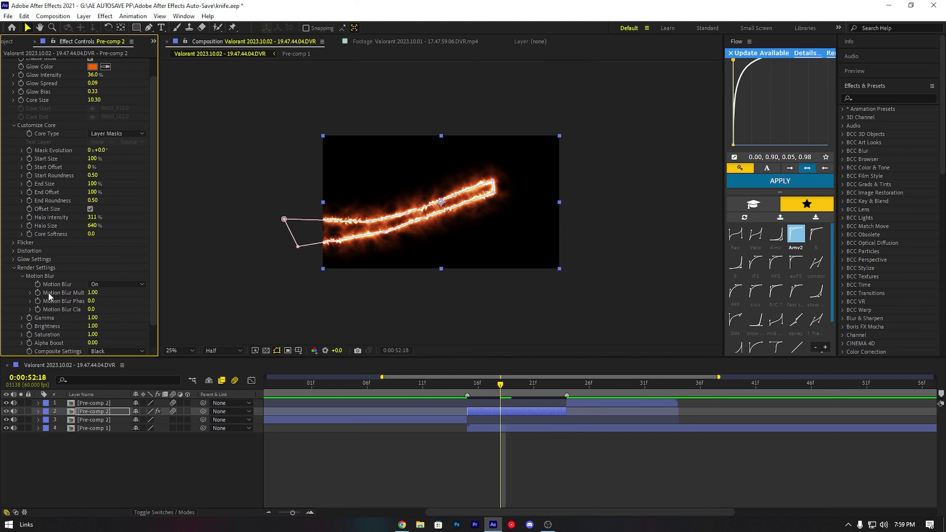
pyautogui.scroll(-1, 50, 297)
pyautogui.click(127, 327)
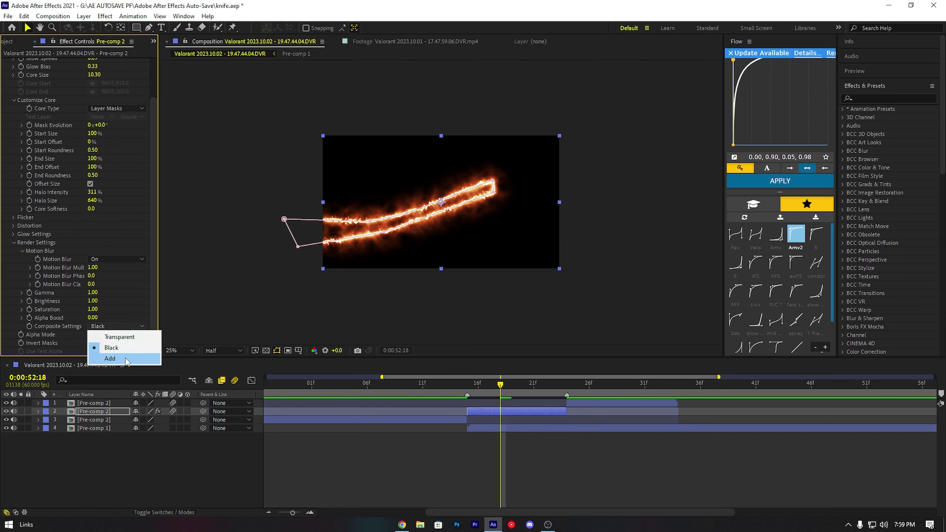
pyautogui.click(131, 336)
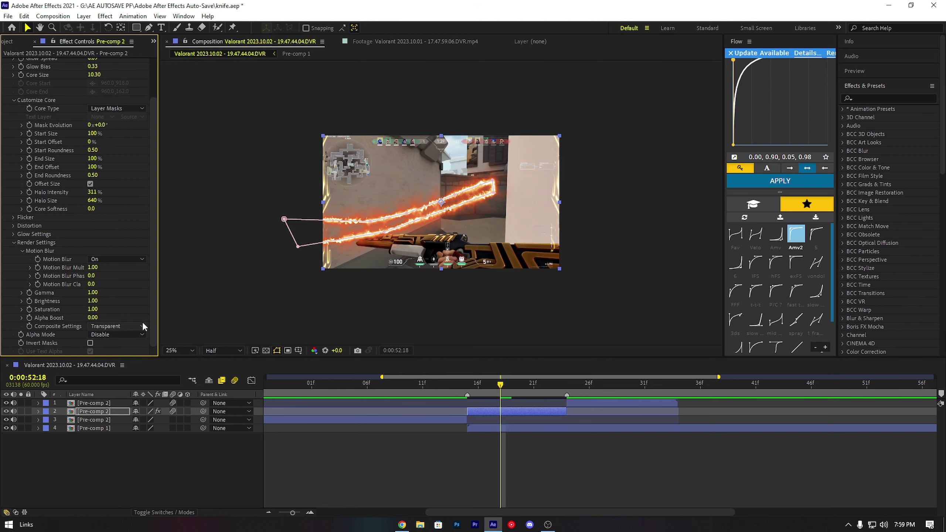
pyautogui.click(131, 325)
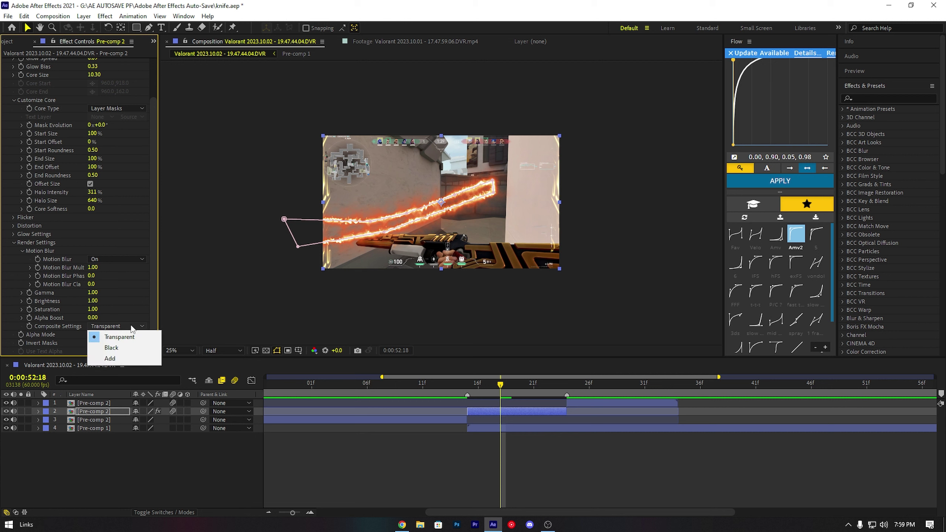
pyautogui.click(120, 361)
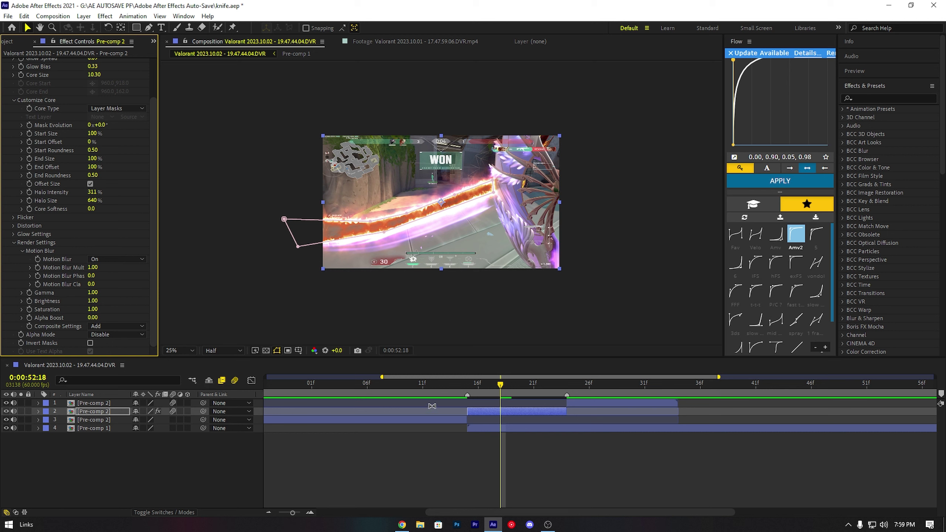
# Step: Preview the additive fire trail across the knife swing and arm the Glow Color eyedropper
pyautogui.click(444, 388)
pyautogui.press('space')
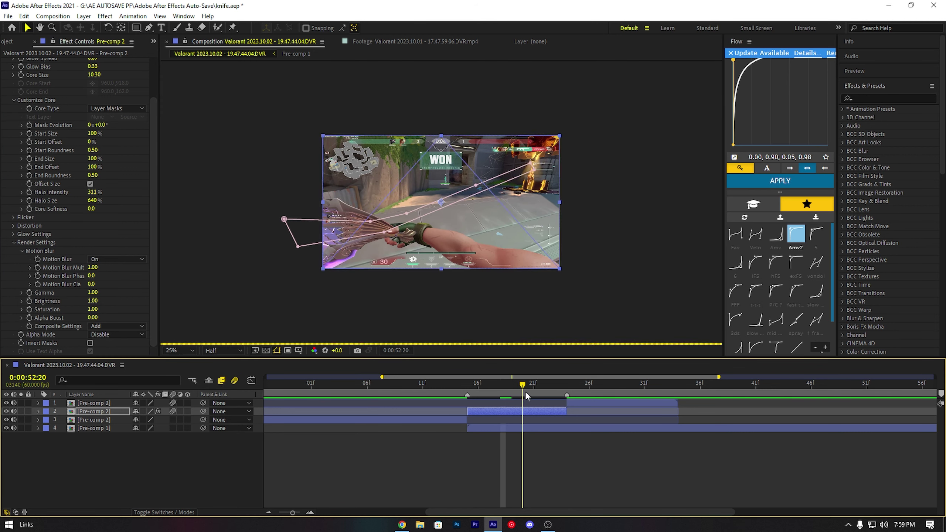
pyautogui.press('space')
pyautogui.click(490, 450)
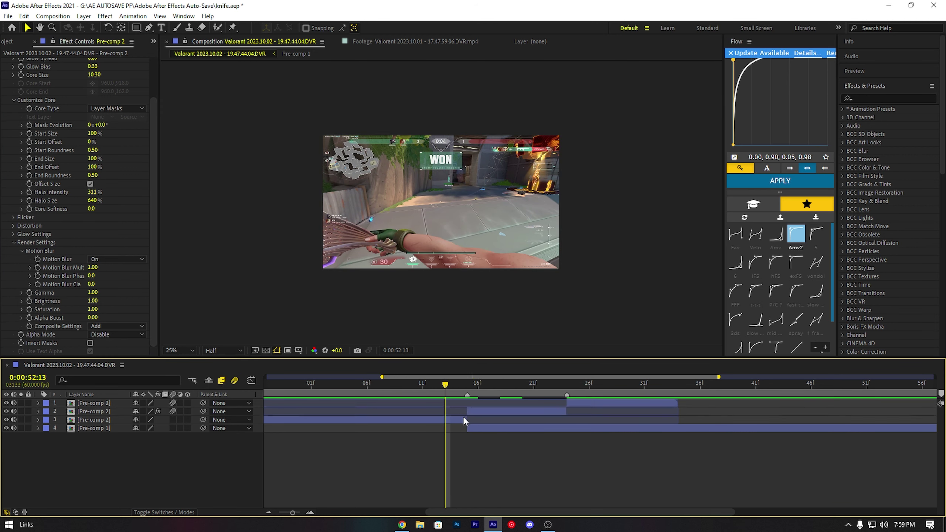
pyautogui.press('space')
pyautogui.click(489, 393)
pyautogui.click(491, 411)
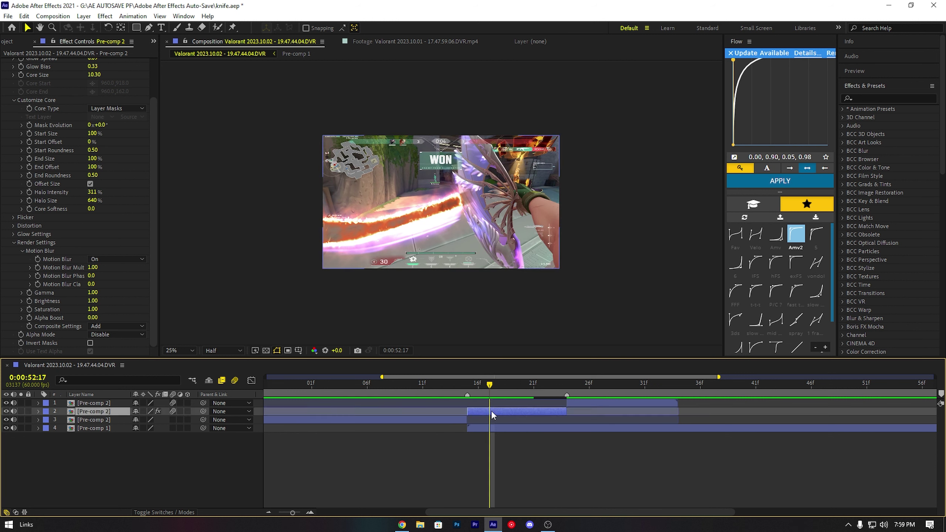
pyautogui.scroll(3, 55, 158)
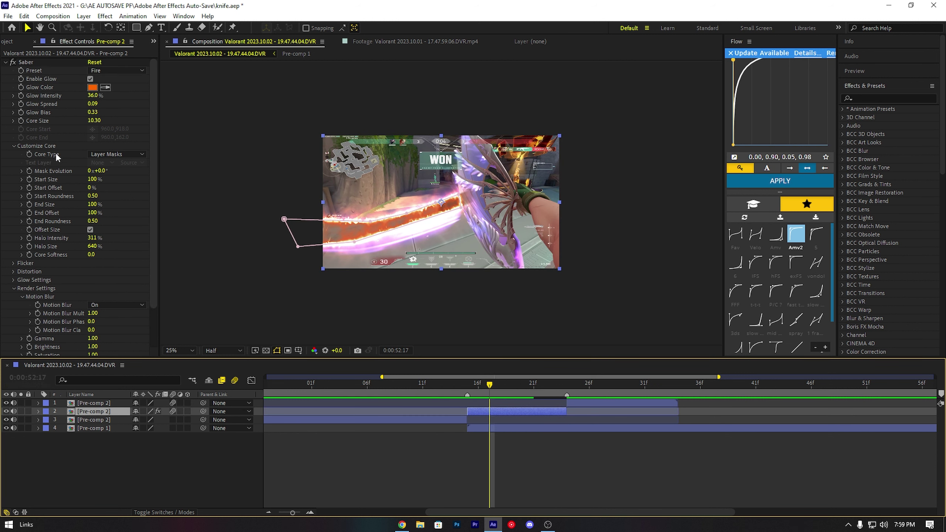
pyautogui.click(105, 87)
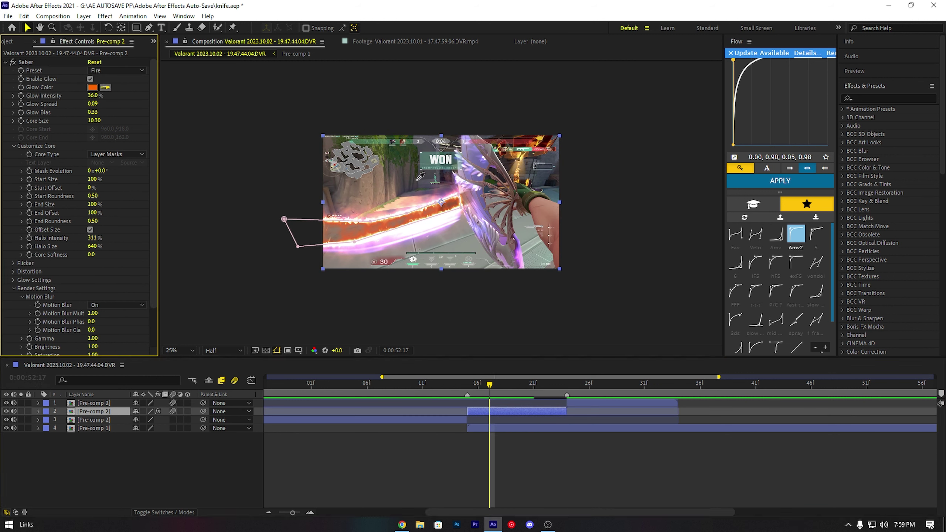
# Step: Sample the knife's purple for the Saber Glow Color and check it at 0:00:52:19
pyautogui.click(488, 166)
pyautogui.click(423, 390)
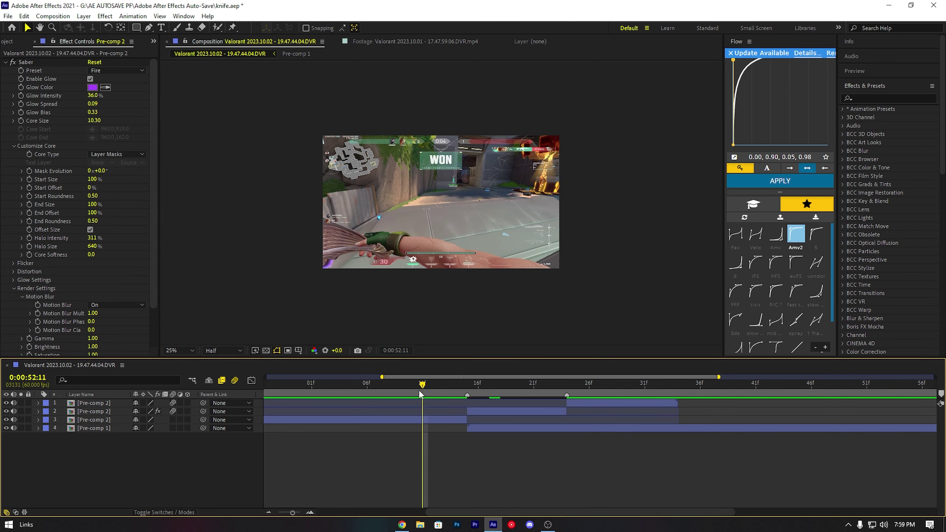
pyautogui.click(512, 388)
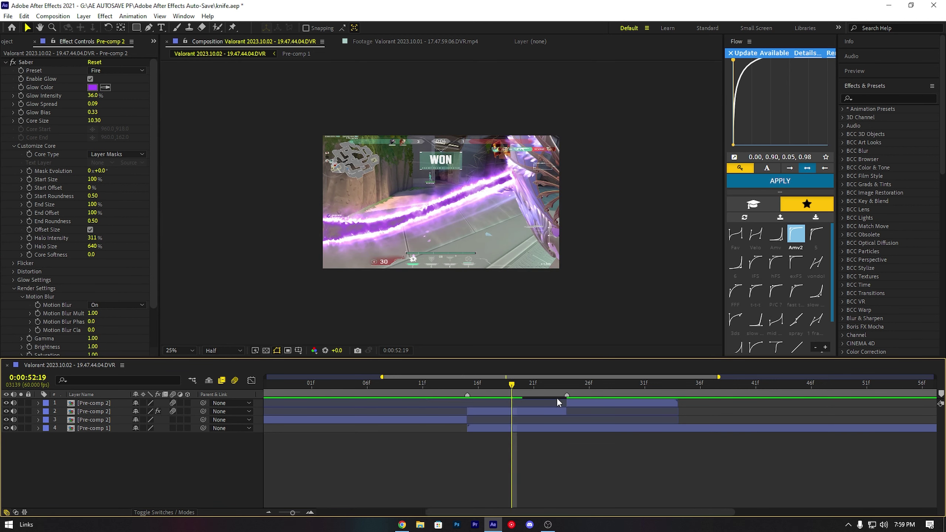
# Step: Delete the redundant top layer, extend the Saber layer, and split it at 0:00:52:24
pyautogui.click(586, 403)
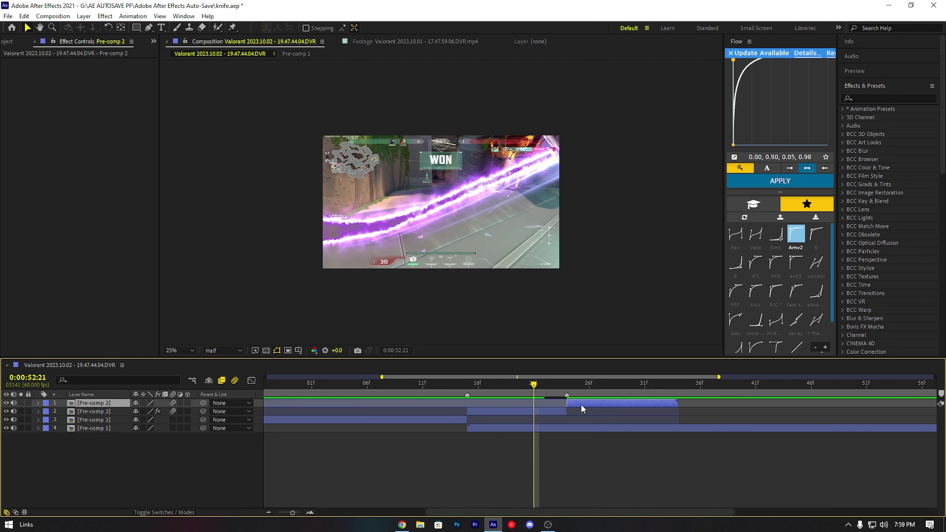
pyautogui.press('Delete')
pyautogui.moveTo(566, 404); pyautogui.dragTo(678, 406)
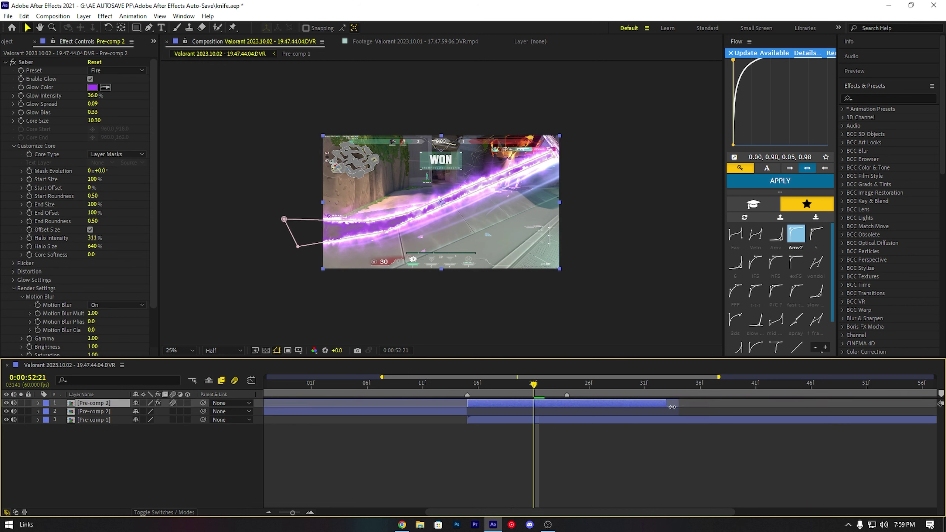
pyautogui.moveTo(561, 391); pyautogui.dragTo(572, 406)
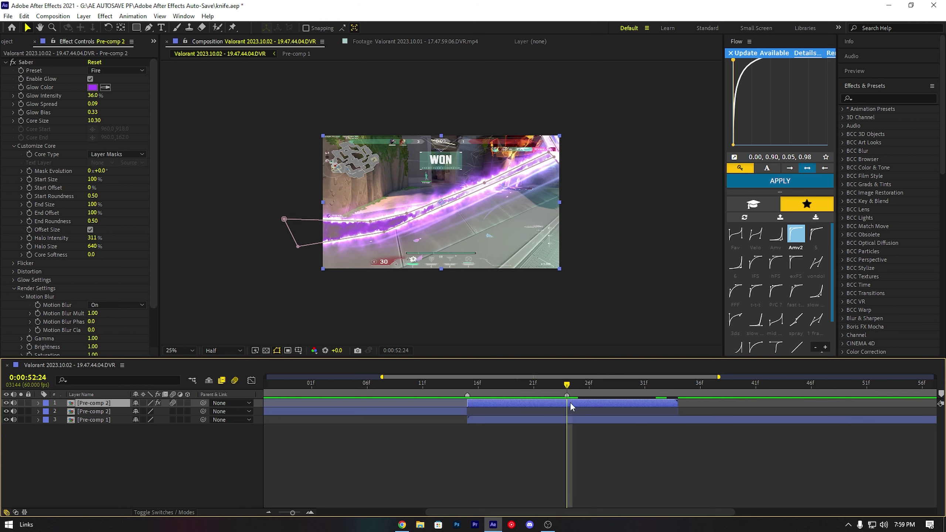
pyautogui.hotkey('ctrl', 'shift', 'd')
pyautogui.click(596, 449)
pyautogui.click(587, 405)
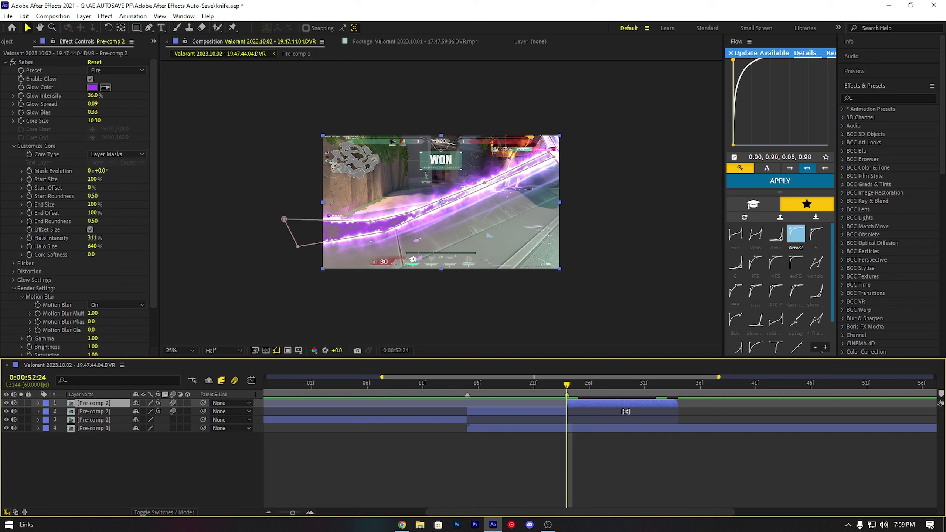
pyautogui.moveTo(569, 387)
pyautogui.mouseDown()
pyautogui.moveTo(562, 400)
pyautogui.moveTo(572, 399)
pyautogui.mouseUp()
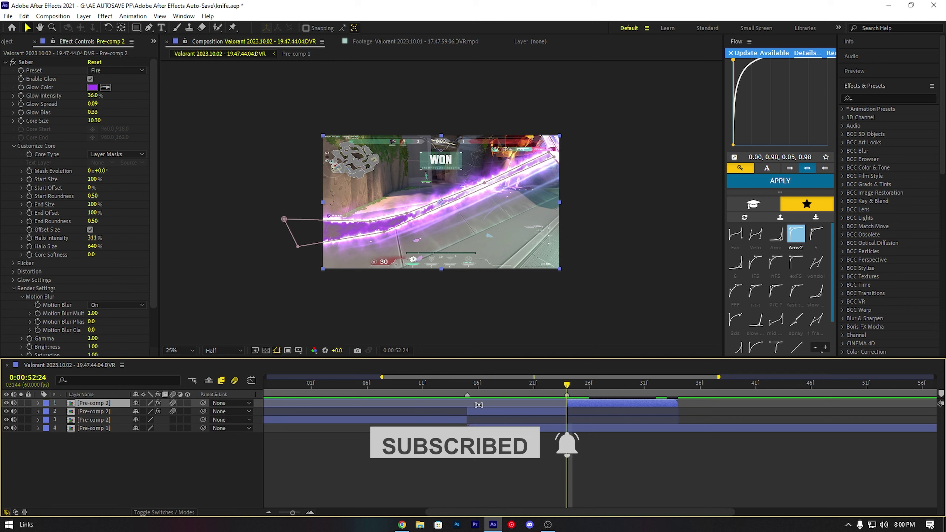
# Step: Pre-compose the top trail layer with Move all attributes into Pre-comp 2 Comp 1
pyautogui.rightClick(595, 404)
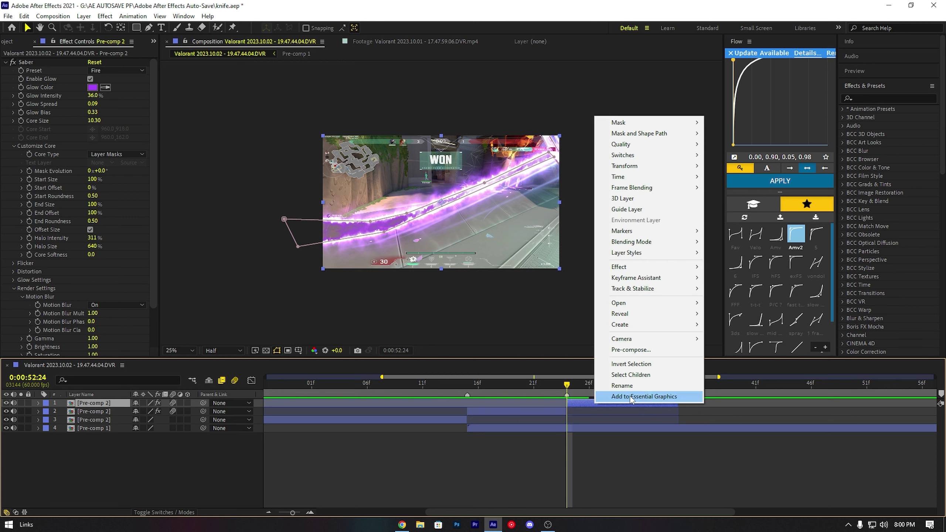
pyautogui.click(639, 350)
pyautogui.click(390, 269)
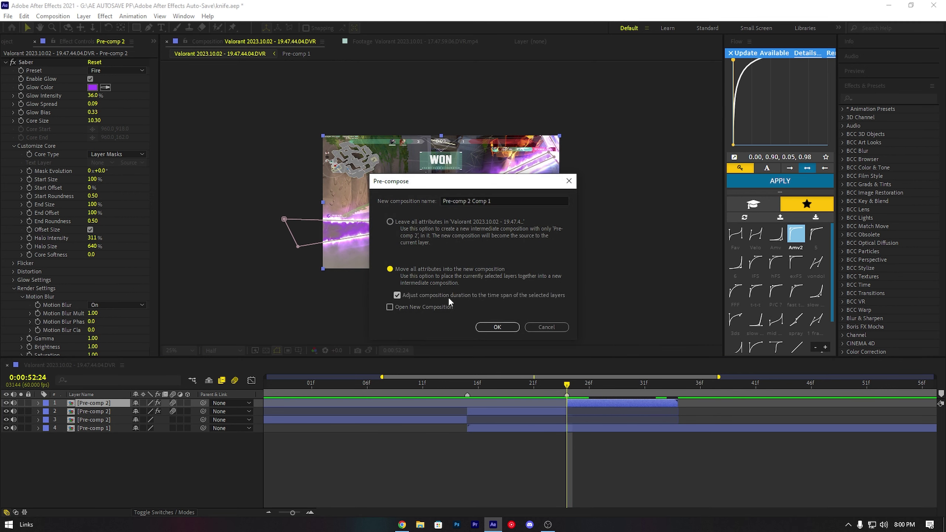
pyautogui.click(509, 328)
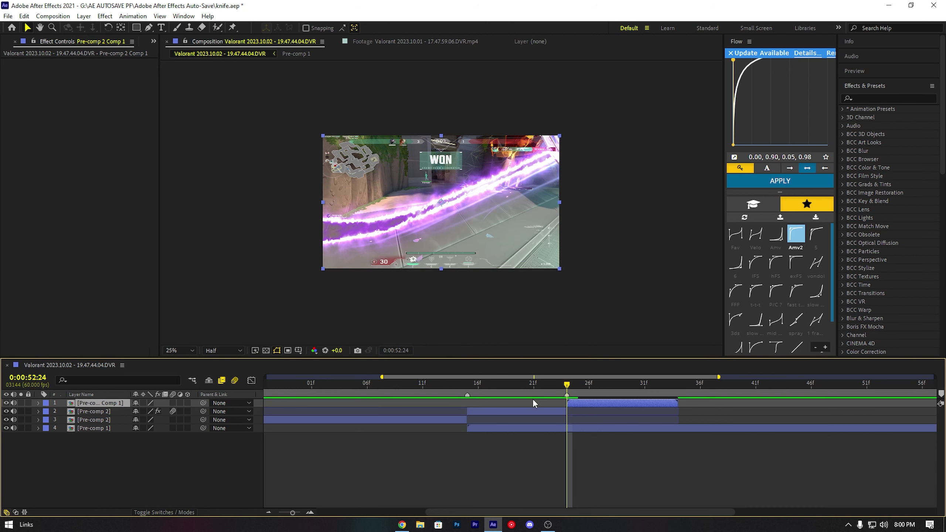
# Step: Mask Pre-comp 2 Comp 1 to the area above the slash, then select the clip
pyautogui.click(151, 30)
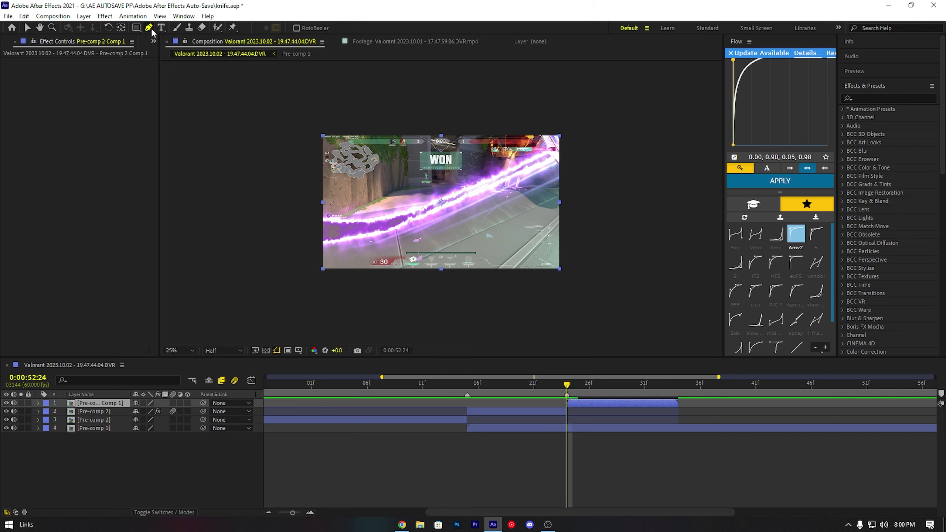
pyautogui.click(285, 254)
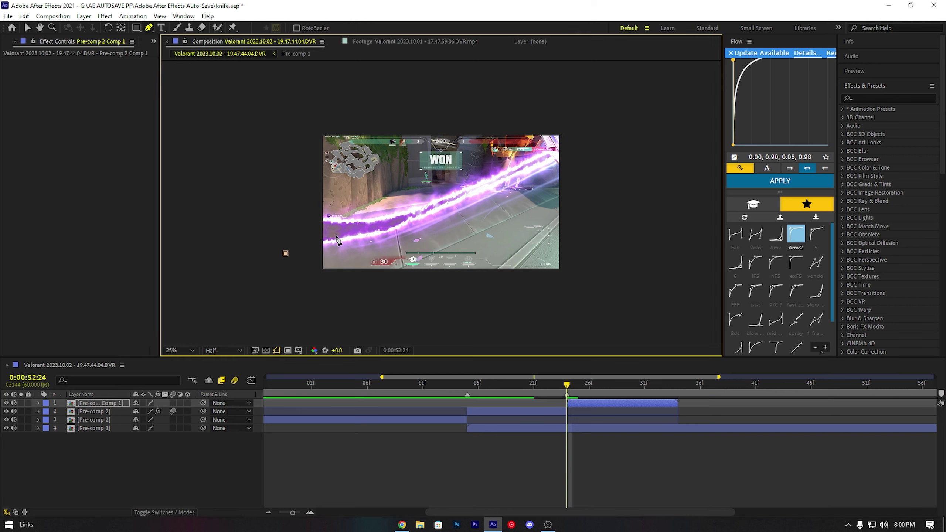
pyautogui.click(287, 257)
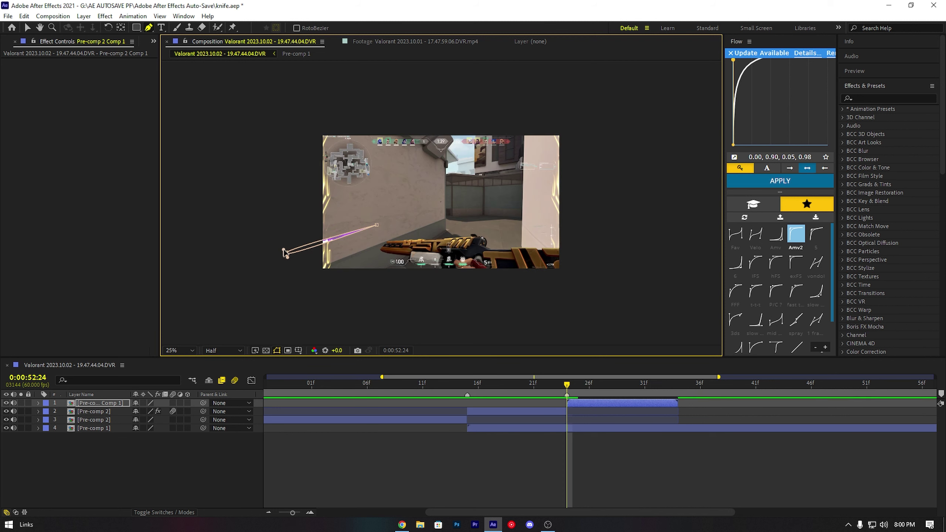
pyautogui.hotkey('ctrl', 'z')
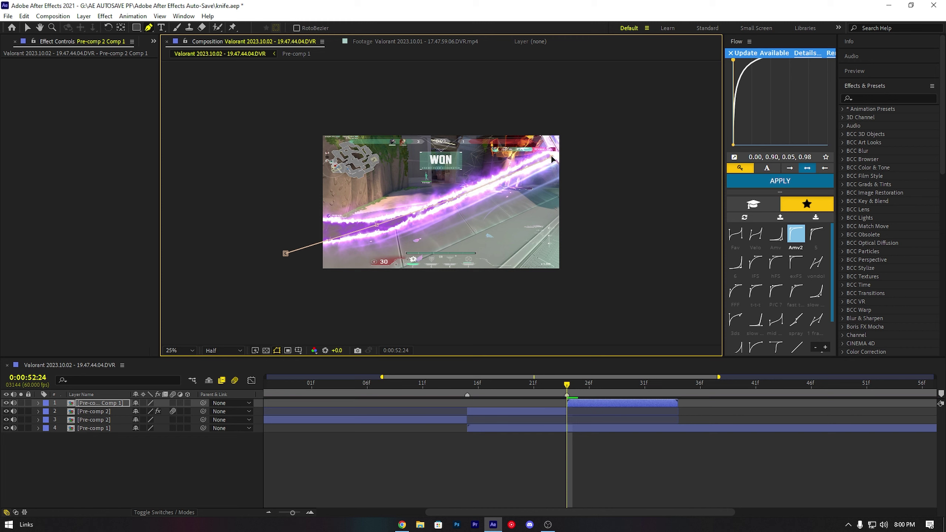
pyautogui.click(576, 129)
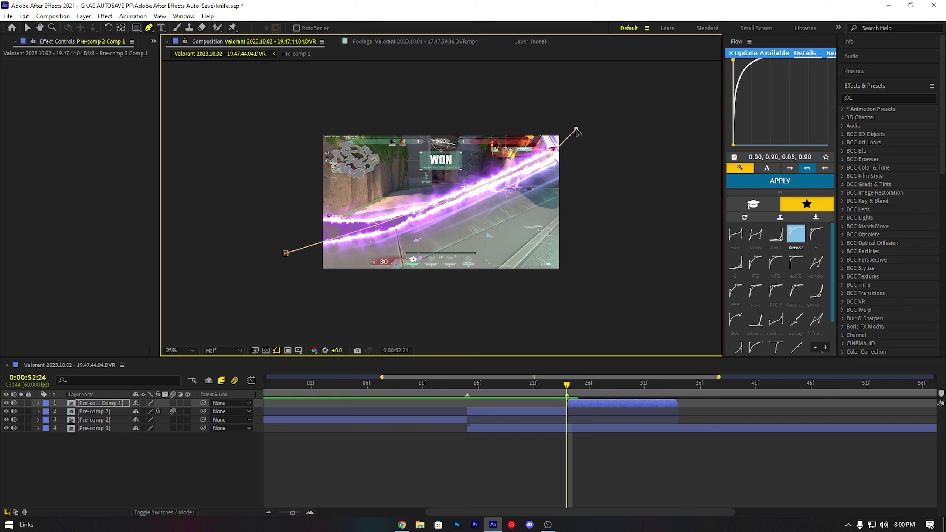
pyautogui.click(297, 103)
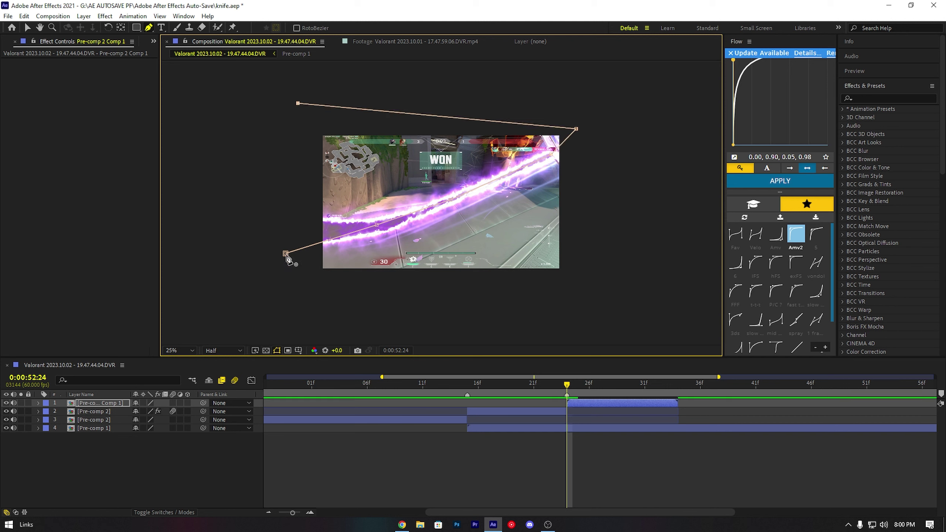
pyautogui.click(286, 254)
pyautogui.moveTo(285, 254); pyautogui.dragTo(286, 246)
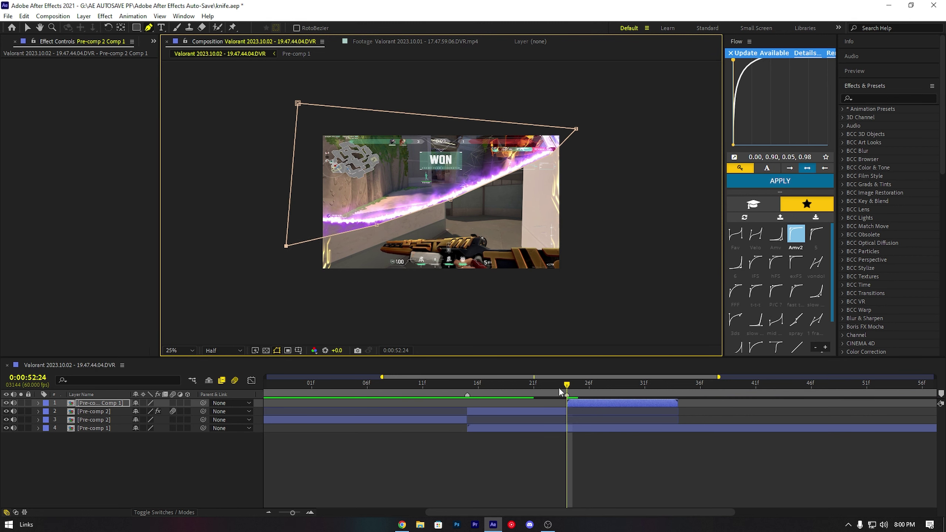
pyautogui.click(590, 402)
# Step: Duplicate the masked Pre-comp 2 Comp 1 layer and invert the copy's Mask 1 to show the opposite half
pyautogui.hotkey('ctrl', 'd')
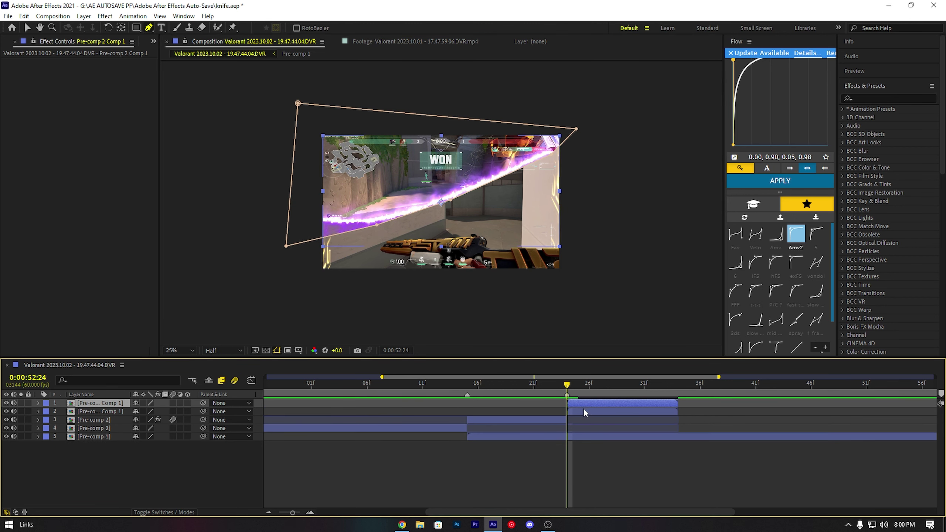
pyautogui.click(579, 411)
pyautogui.press('m')
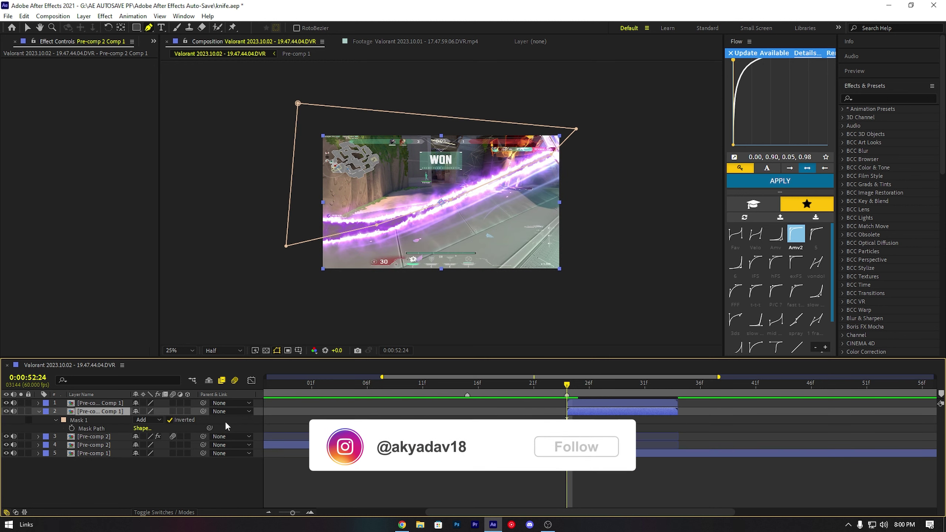
pyautogui.click(6, 403)
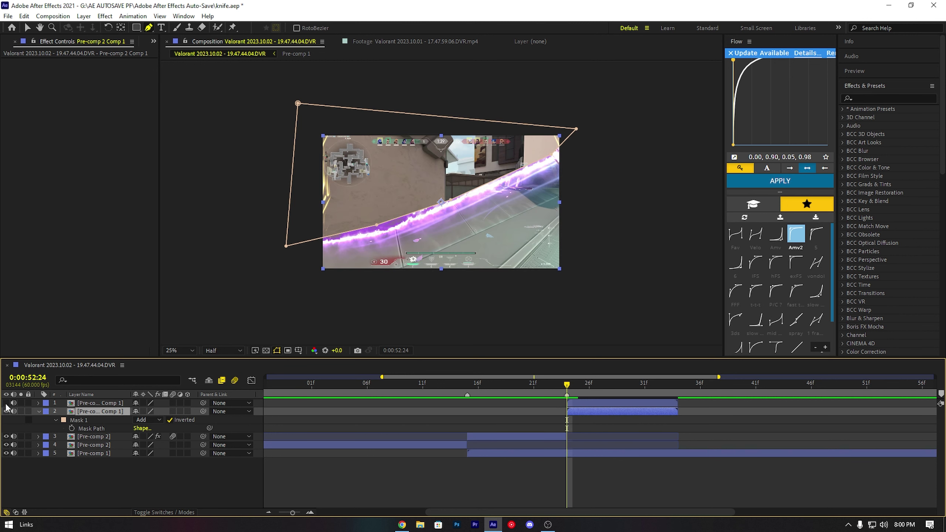
pyautogui.click(6, 403)
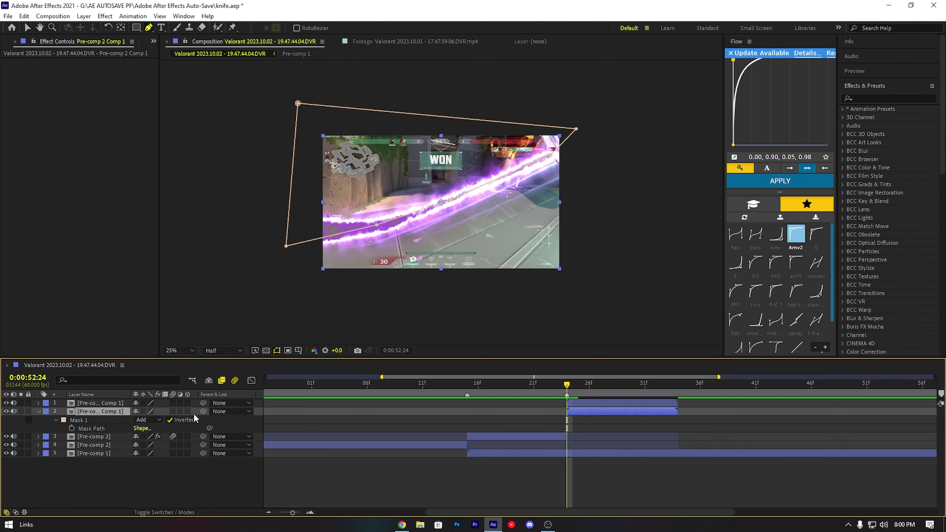
pyautogui.click(588, 405)
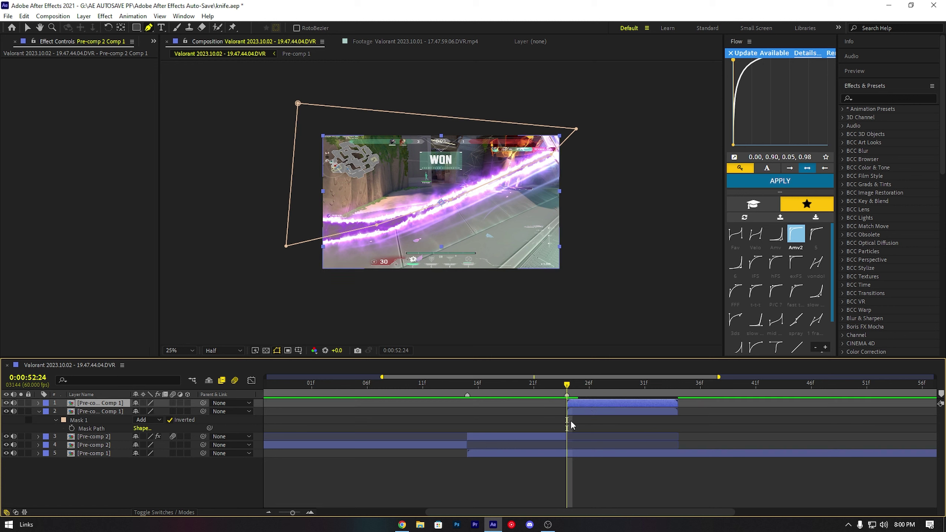
# Step: Add starting Position keyframes to both slashed halves
pyautogui.press('p')
pyautogui.click(594, 419)
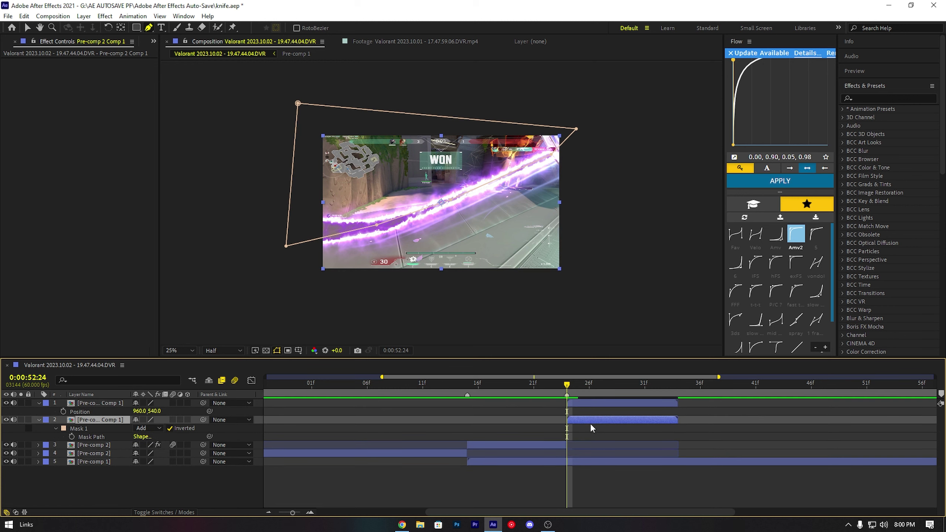
pyautogui.press('p')
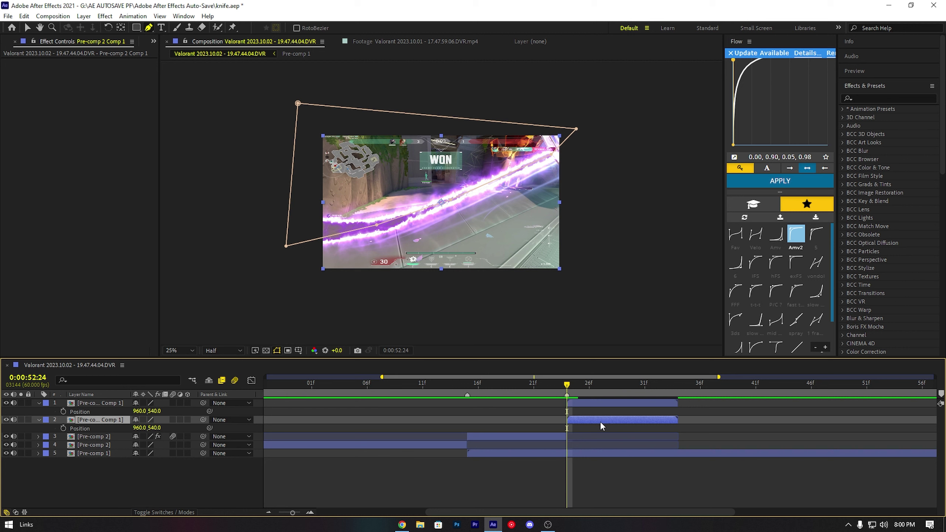
pyautogui.click(63, 411)
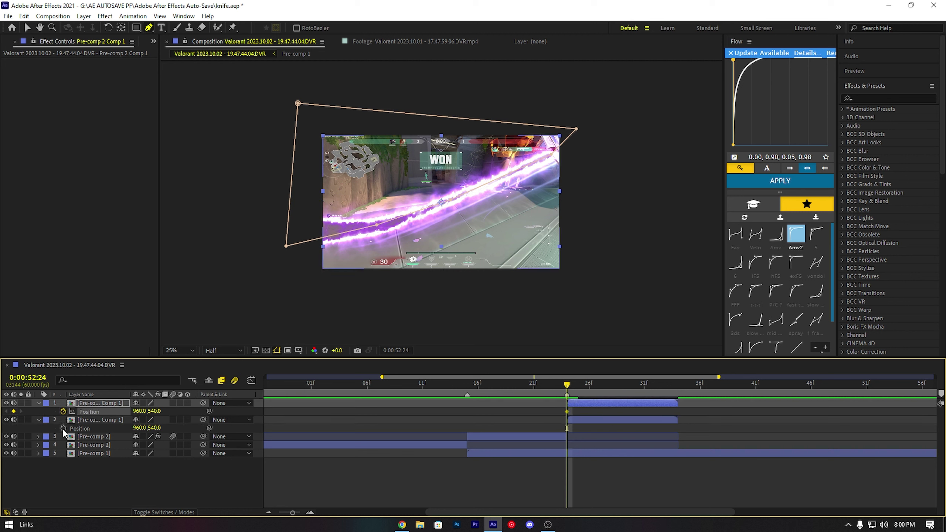
pyautogui.click(63, 429)
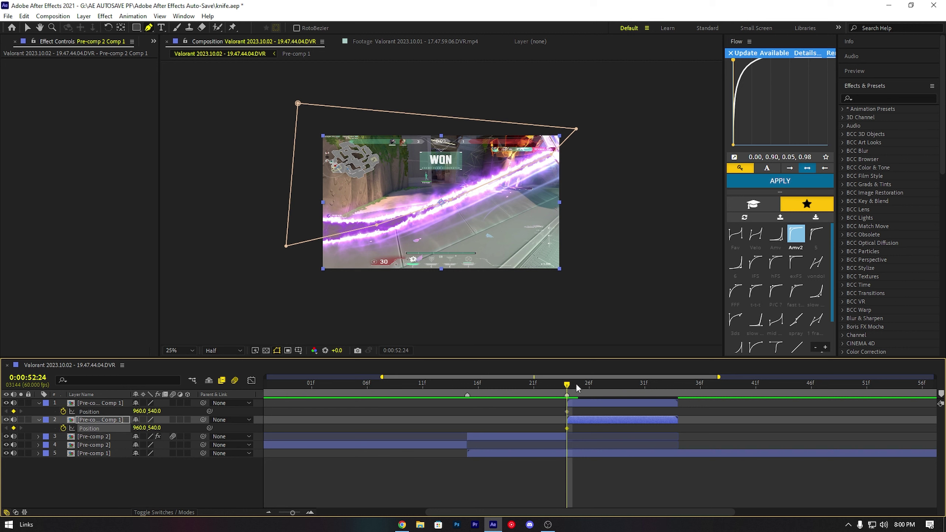
# Step: Later in time, move the top half to Y -365 and the bottom half to Y 1617
pyautogui.moveTo(576, 391); pyautogui.dragTo(667, 388)
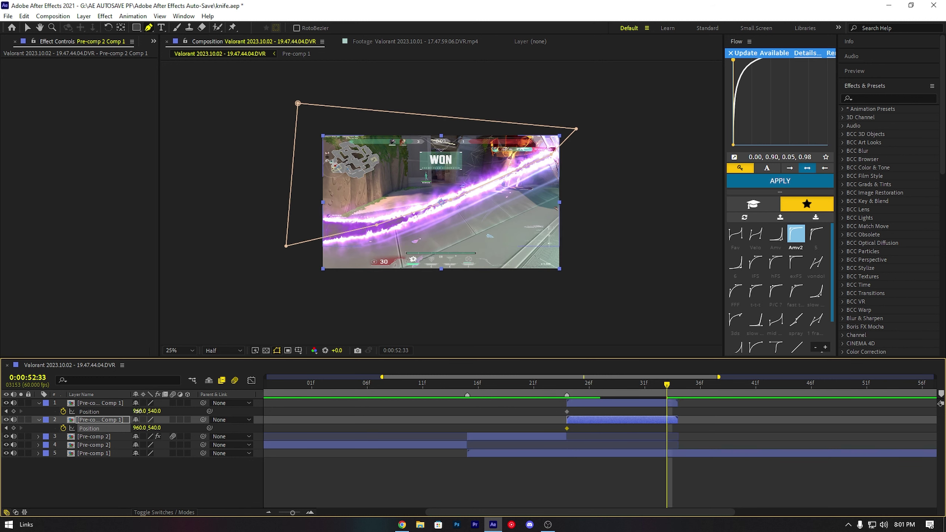
pyautogui.moveTo(157, 411); pyautogui.dragTo(149, 412)
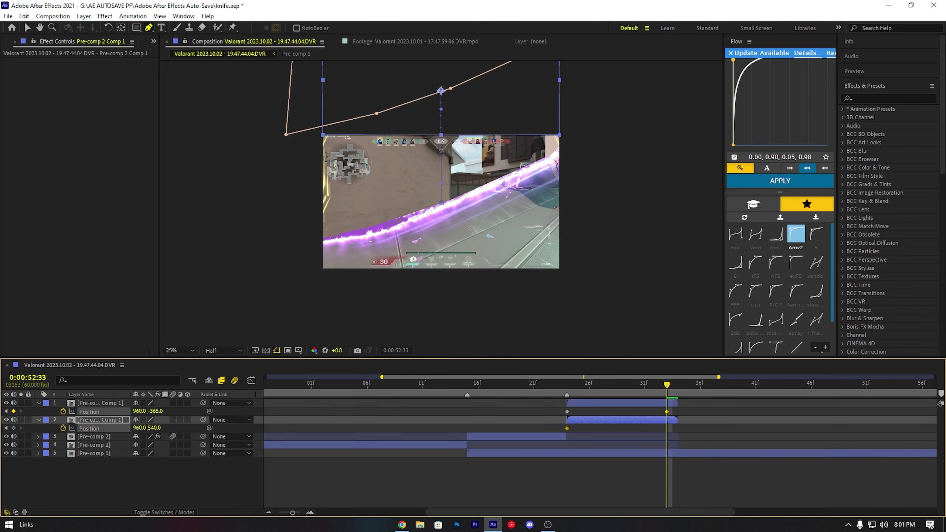
pyautogui.click(156, 428)
pyautogui.moveTo(156, 428); pyautogui.dragTo(671, 438)
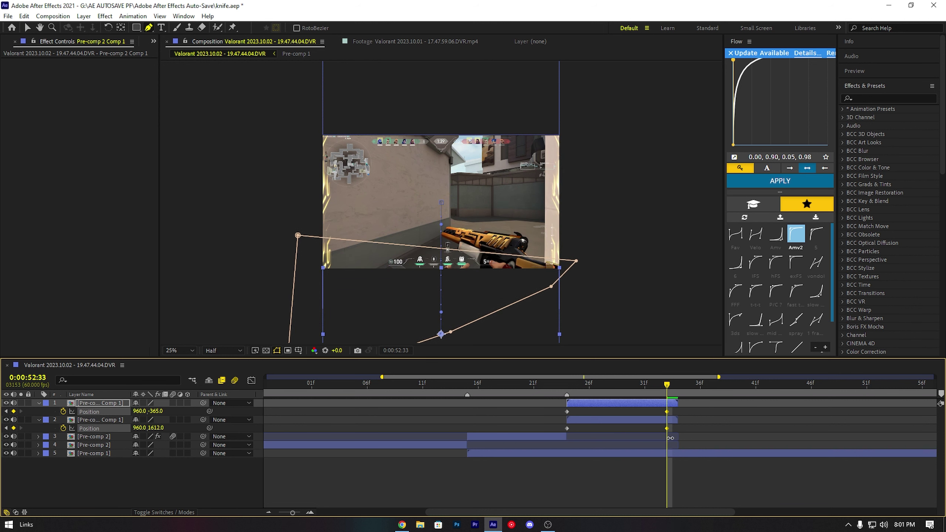
# Step: Apply Easy Ease (F9) to both halves' Position keyframes
pyautogui.click(679, 410)
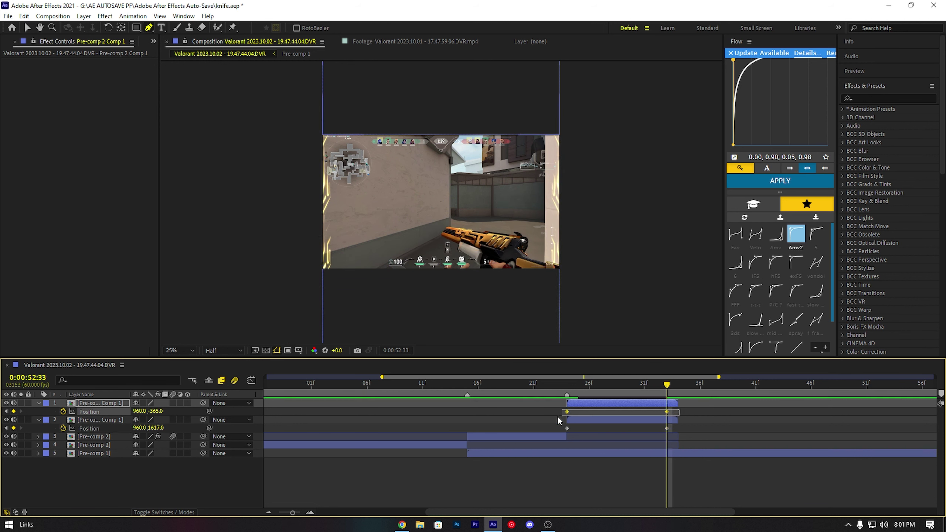
pyautogui.press('F9')
pyautogui.moveTo(690, 433); pyautogui.dragTo(546, 429)
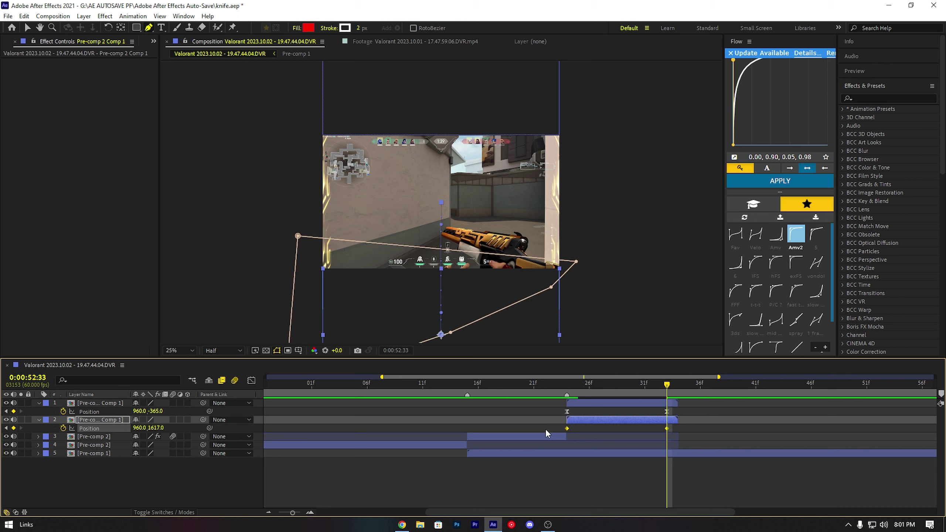
pyautogui.press('F9')
pyautogui.moveTo(616, 426); pyautogui.dragTo(489, 395)
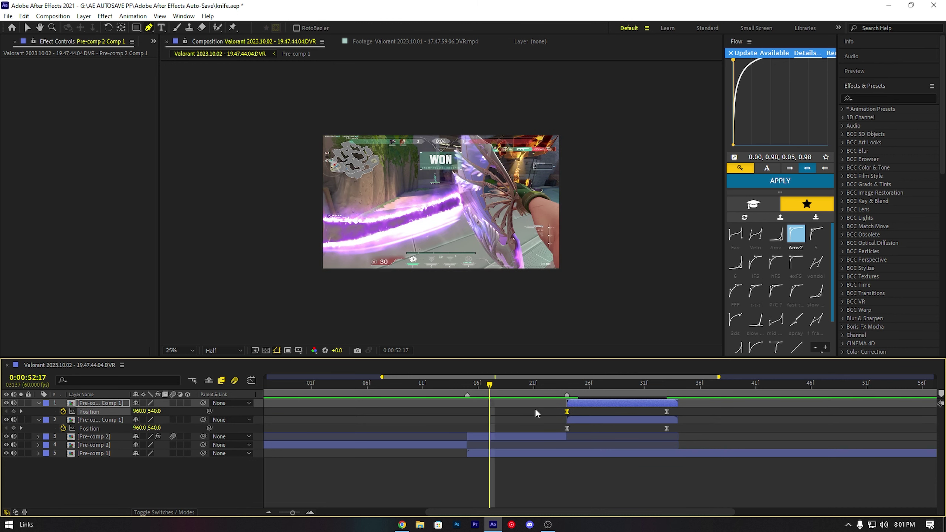
# Step: Enable the Motion Blur switch on both sliding halves, layers 1 and 2
pyautogui.press('h')
pyautogui.press('space')
pyautogui.click(578, 385)
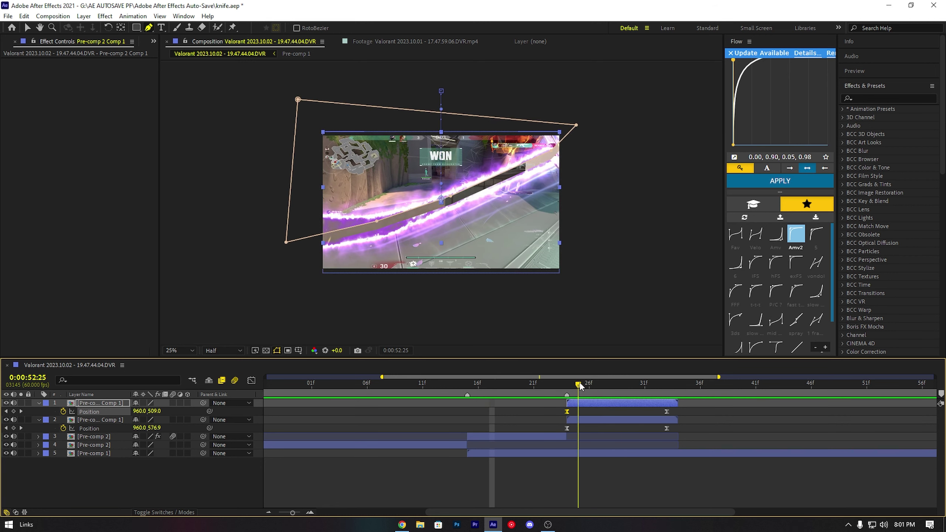
pyautogui.moveTo(581, 388); pyautogui.dragTo(512, 388)
pyautogui.click(173, 403)
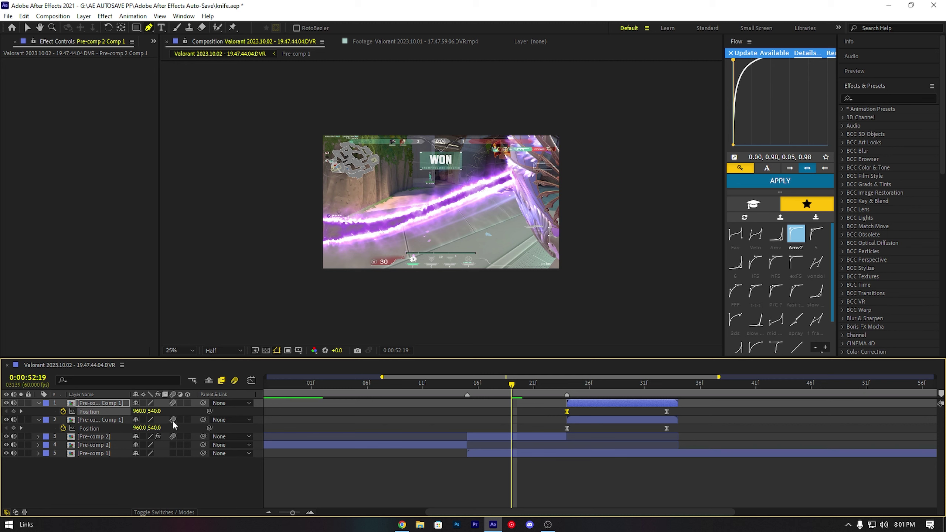
pyautogui.click(172, 419)
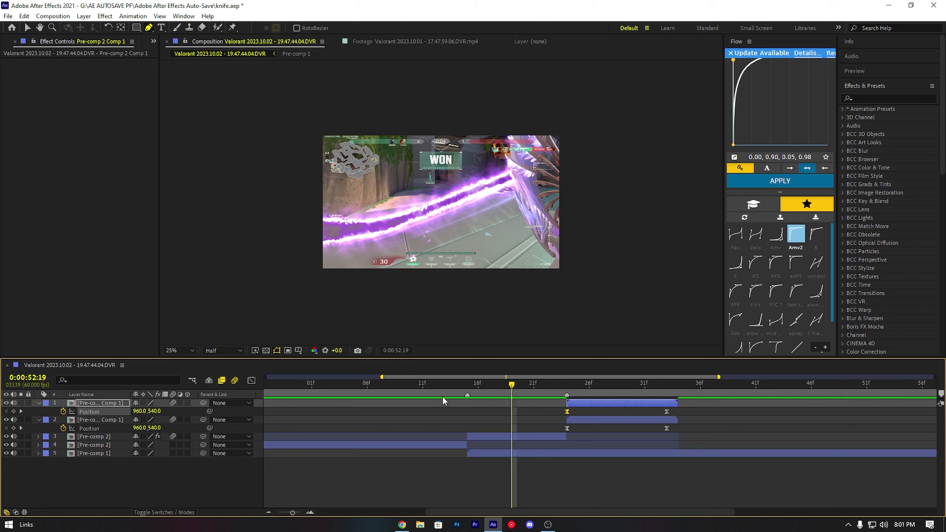
# Step: Zoom out the timeline and preview the slash playing into the halves splitting apart
pyautogui.click(456, 388)
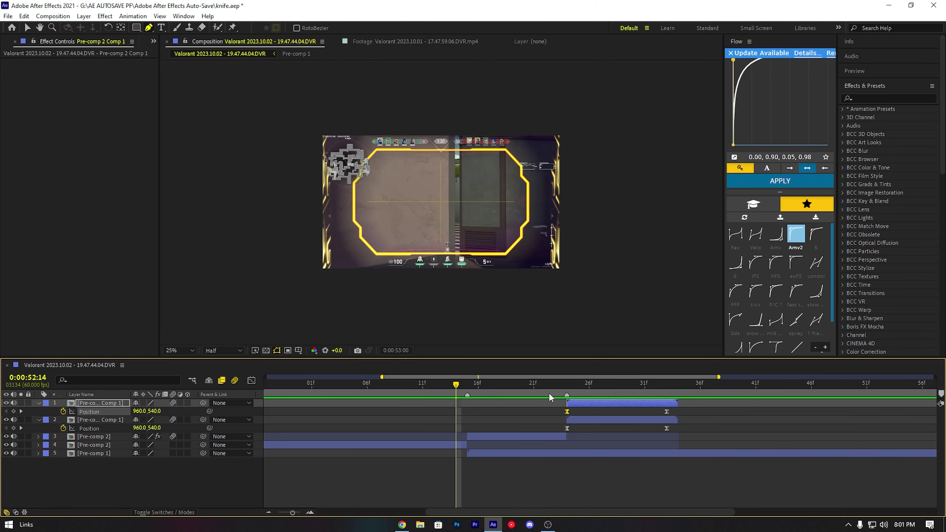
pyautogui.press('space')
pyautogui.moveTo(292, 513); pyautogui.dragTo(279, 513)
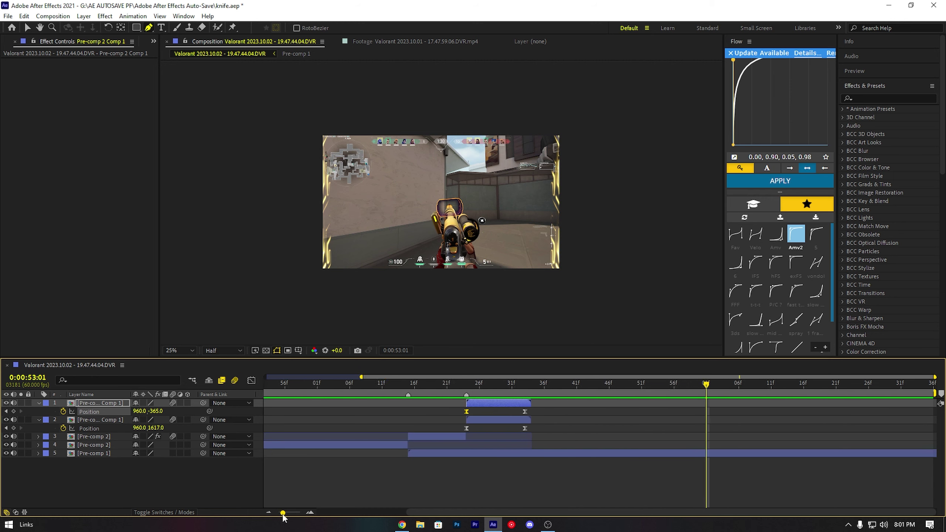
pyautogui.moveTo(511, 388); pyautogui.dragTo(446, 389)
pyautogui.press('space')
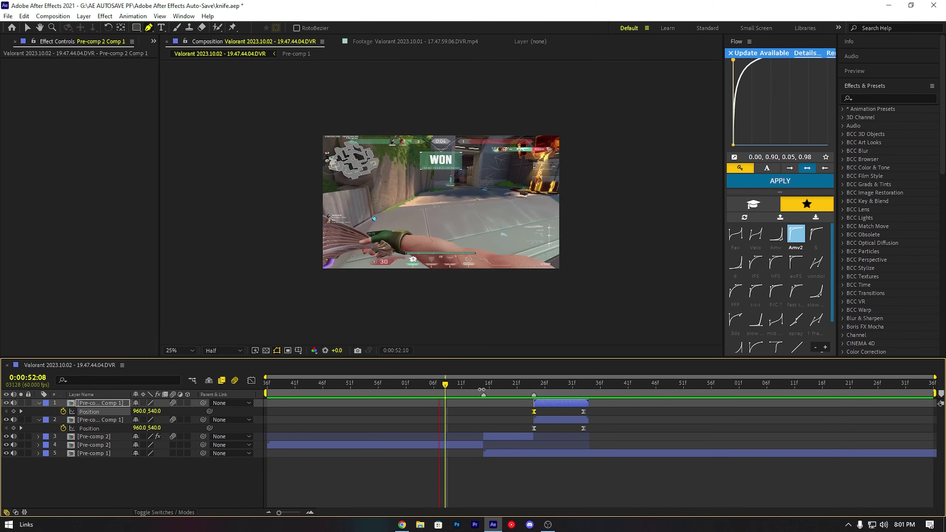
pyautogui.click(535, 386)
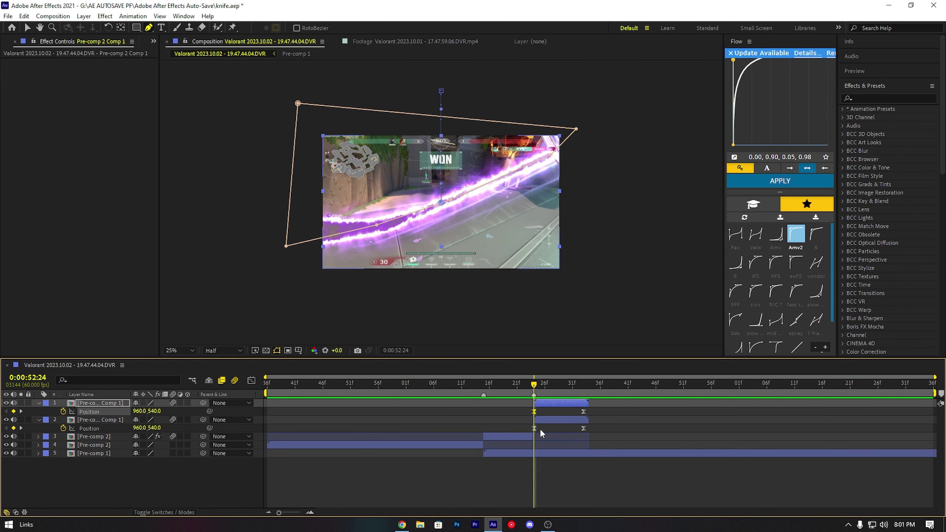
pyautogui.moveTo(501, 388); pyautogui.dragTo(496, 392)
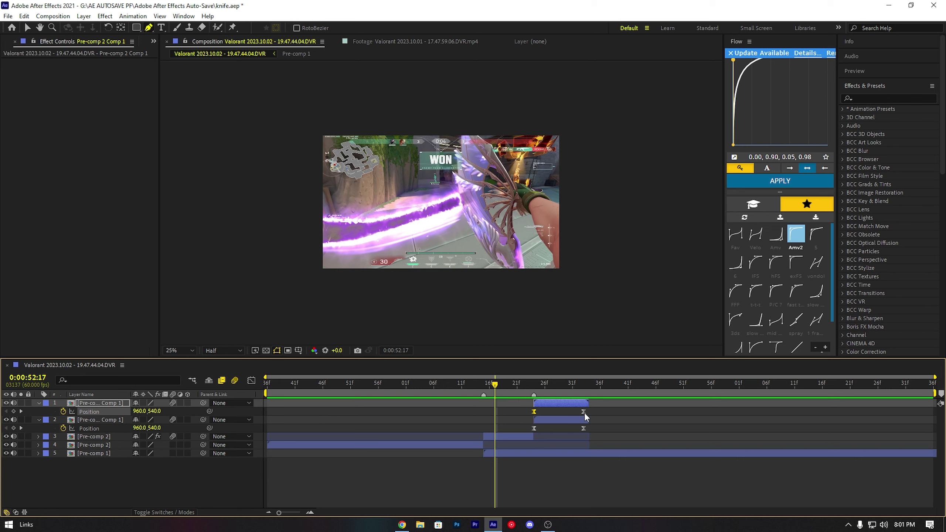
pyautogui.press('space')
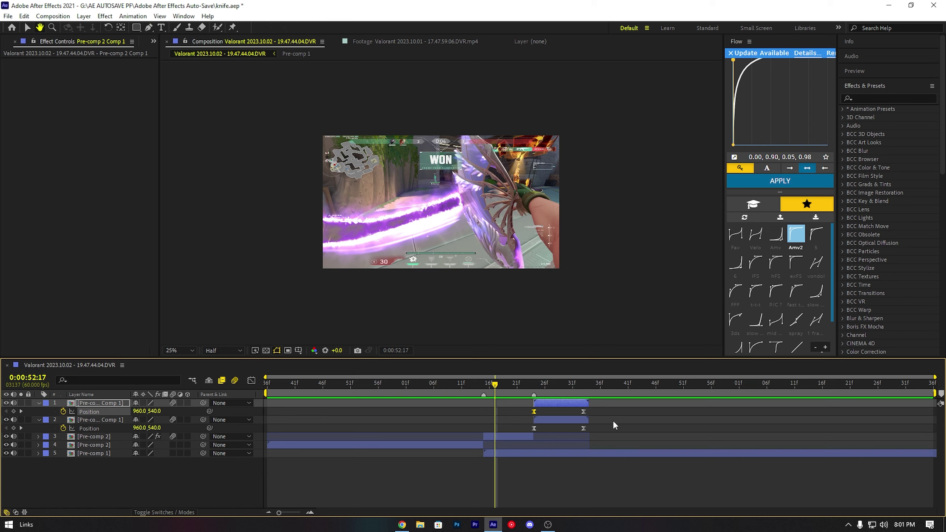